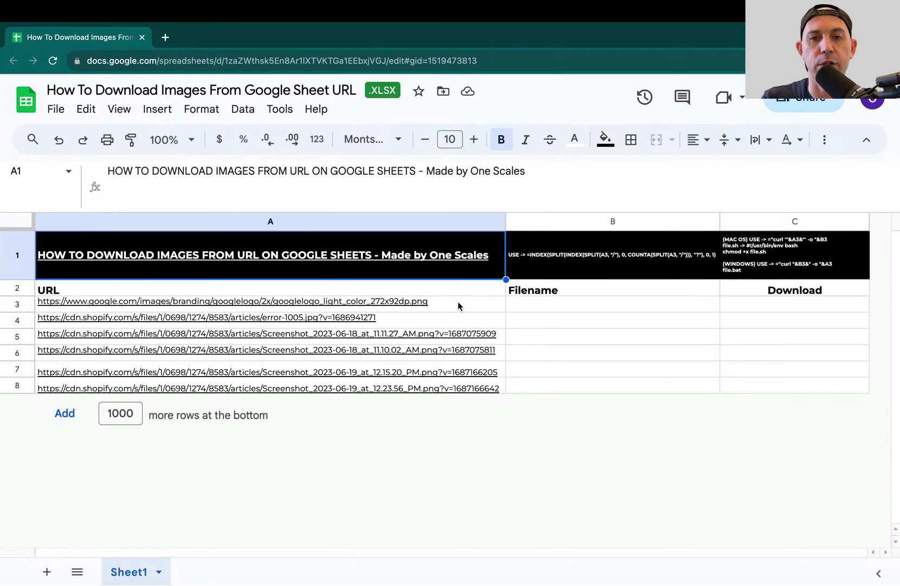
- Copy the INDEX/SPLIT filename formula from B1's note in the formula bar
{"action": "mouse_move", "coordinate": [458, 306]}
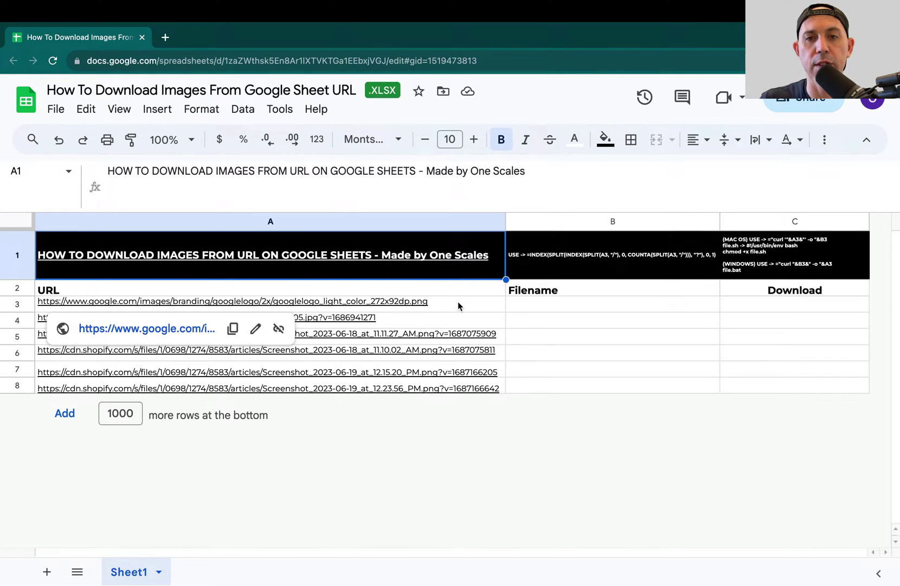
{"action": "left_click", "coordinate": [556, 320]}
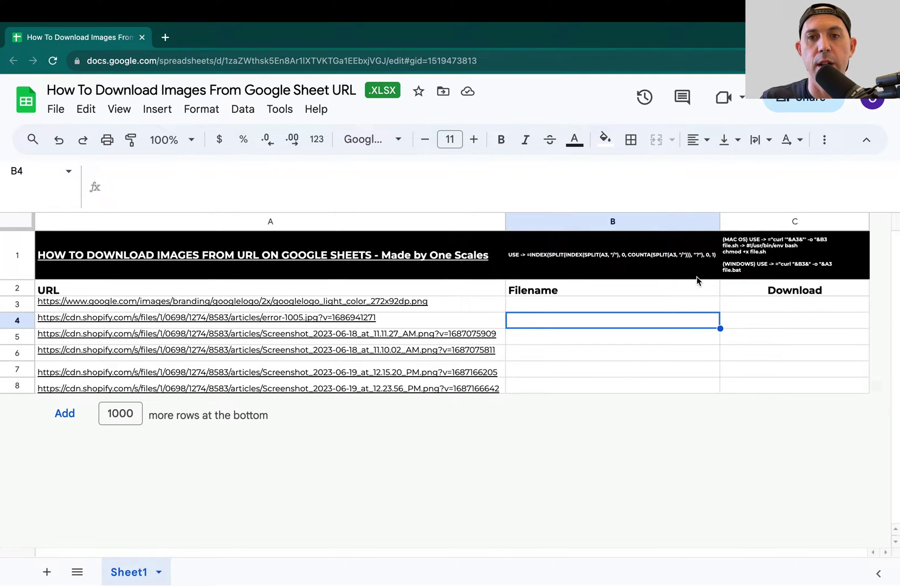
{"action": "left_click_drag", "start_coordinate": [577, 291], "coordinate": [571, 384]}
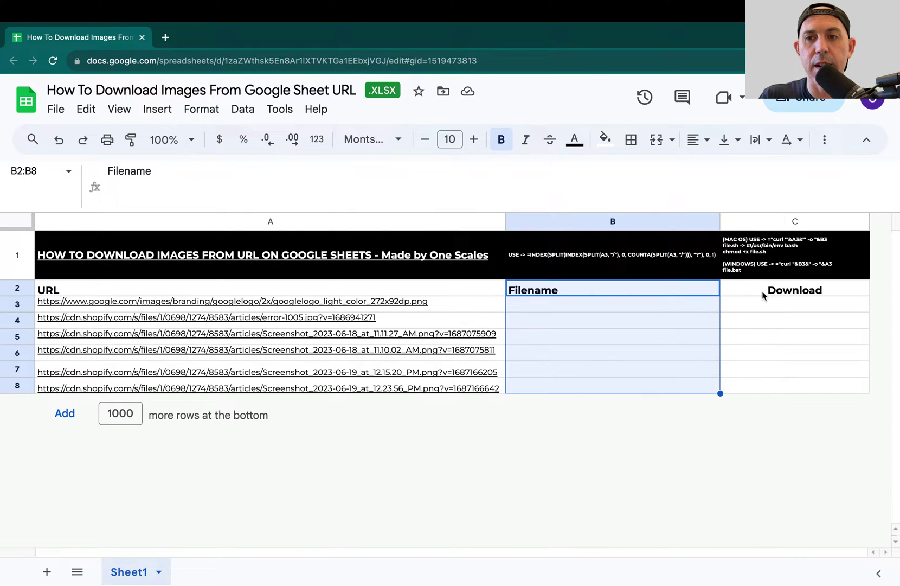
{"action": "left_click_drag", "start_coordinate": [762, 290], "coordinate": [767, 384]}
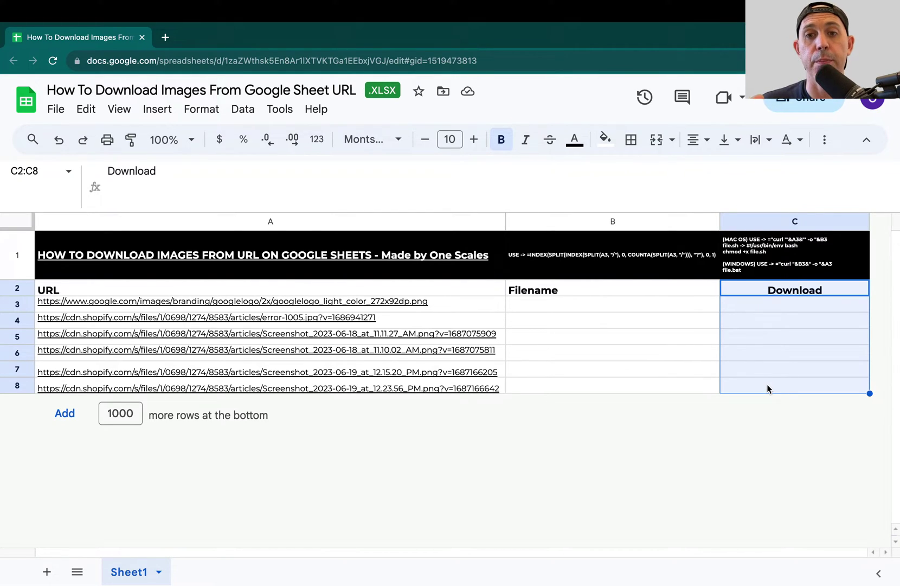
{"action": "left_click", "coordinate": [650, 350]}
{"action": "left_click", "coordinate": [548, 263]}
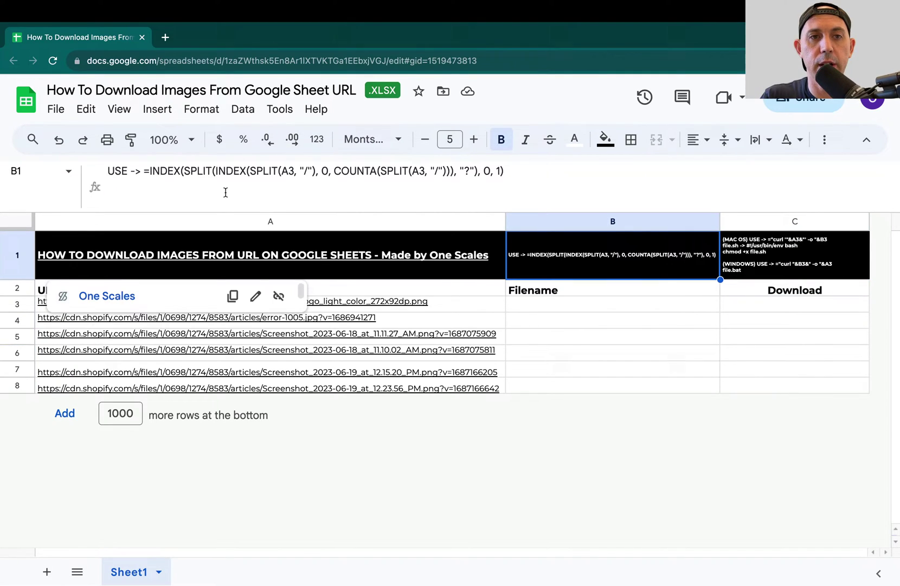
{"action": "left_click_drag", "start_coordinate": [144, 171], "coordinate": [204, 169]}
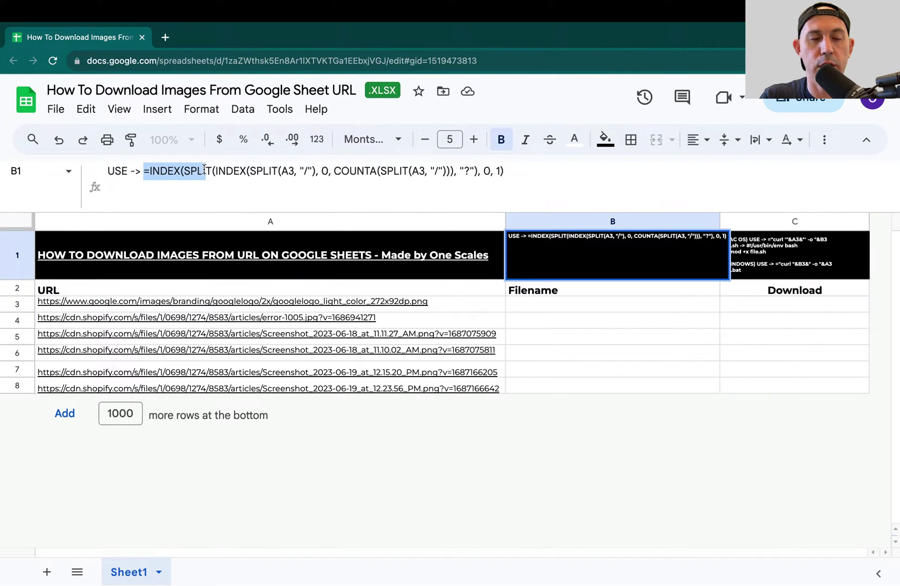
{"action": "left_click", "coordinate": [199, 170]}
{"action": "left_click_drag", "start_coordinate": [144, 171], "coordinate": [522, 172]}
{"action": "key", "text": "ctrl+c"}
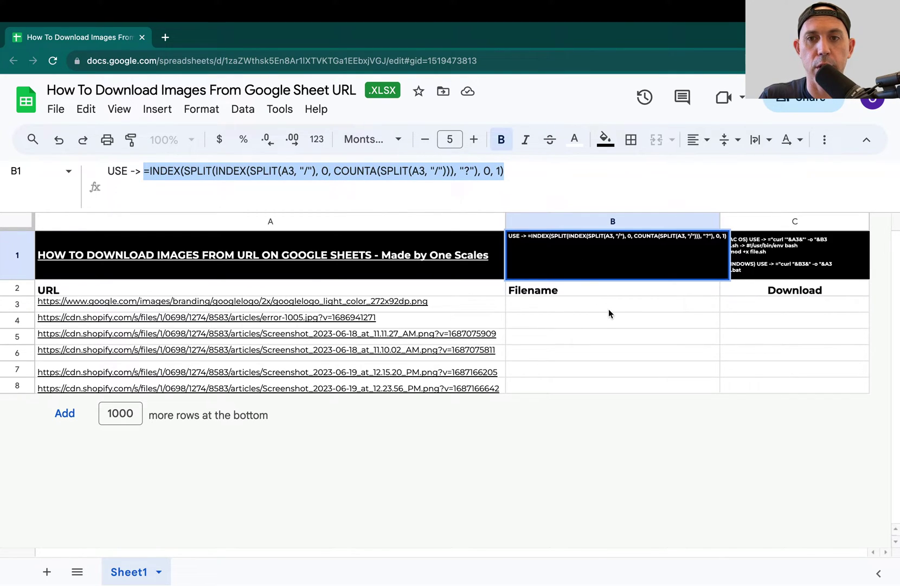
- Paste the filename formula into B3 and check that it references the URL in A3
{"action": "left_click", "coordinate": [609, 309]}
{"action": "key", "text": "ctrl+v"}
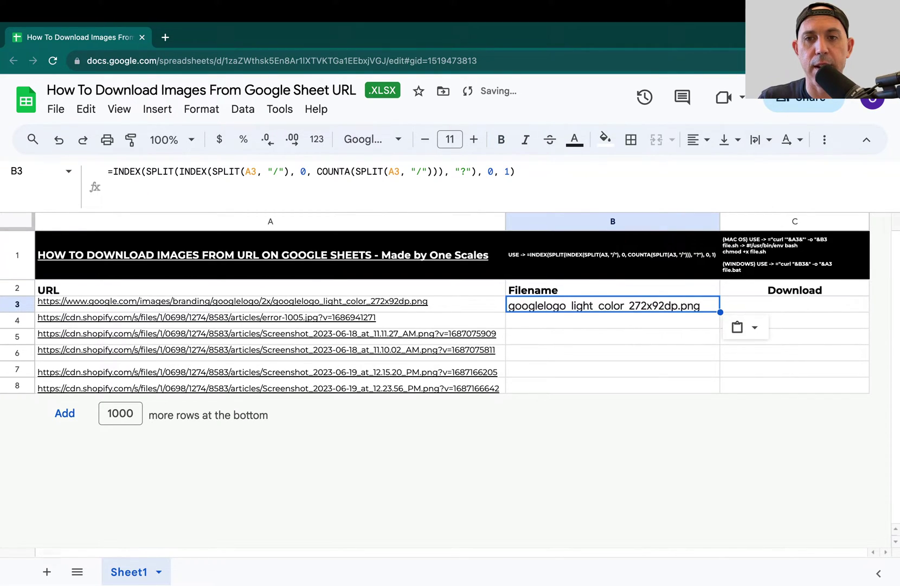
{"action": "double_click", "coordinate": [627, 308]}
{"action": "key", "text": "Return"}
{"action": "left_click", "coordinate": [618, 305]}
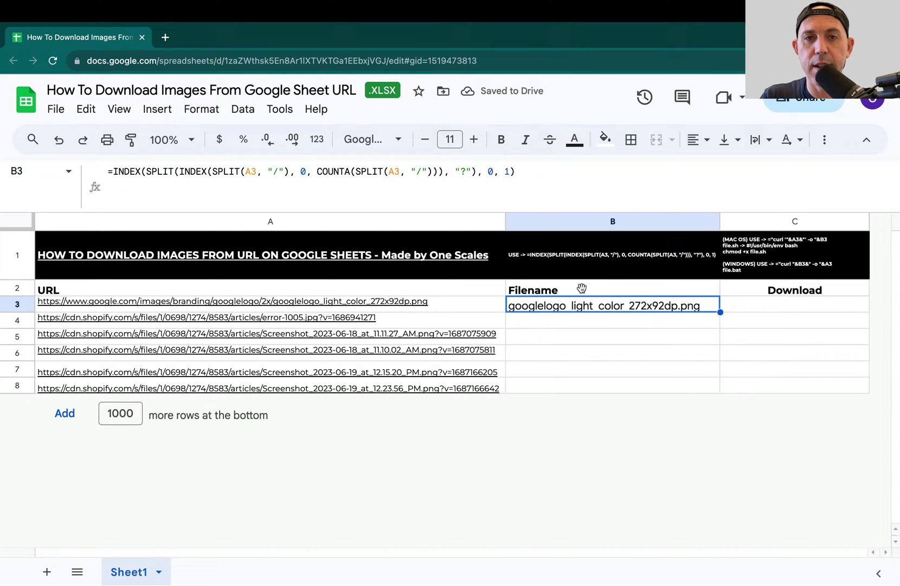
{"action": "left_click", "coordinate": [246, 171]}
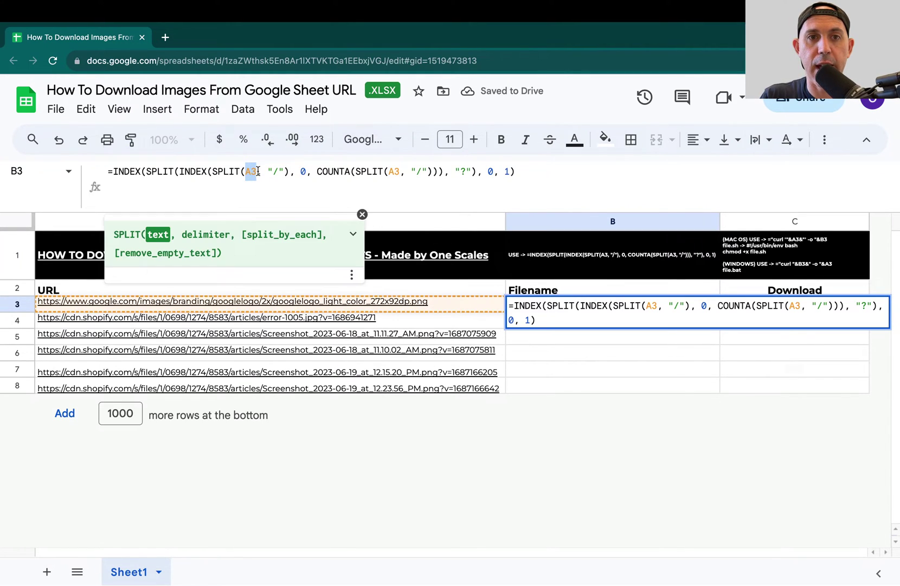
{"action": "left_click_drag", "start_coordinate": [390, 171], "coordinate": [401, 172]}
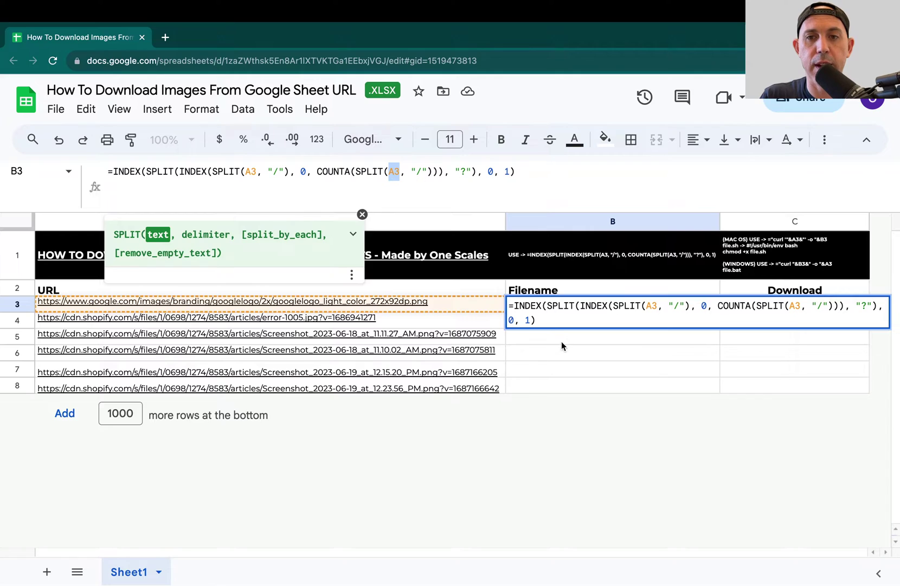
{"action": "left_click", "coordinate": [566, 365]}
{"action": "left_click", "coordinate": [478, 308]}
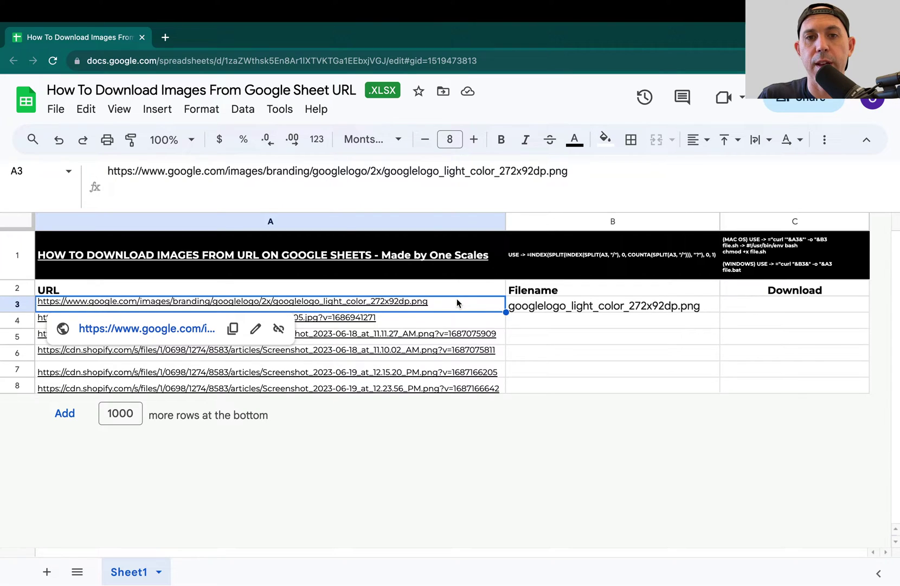
- Fill the B3 formula down through B8 to list all six image filenames
{"action": "mouse_move", "coordinate": [416, 249]}
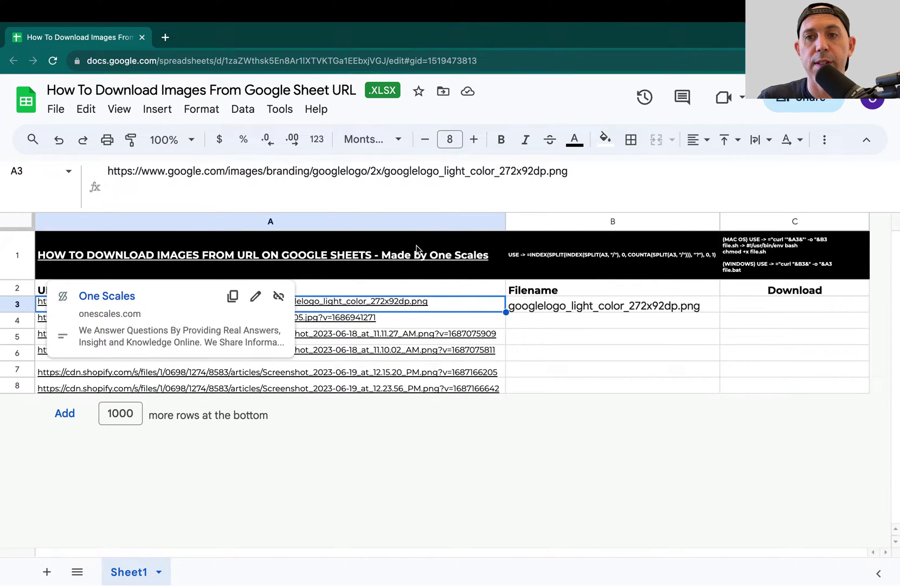
{"action": "left_click", "coordinate": [573, 305]}
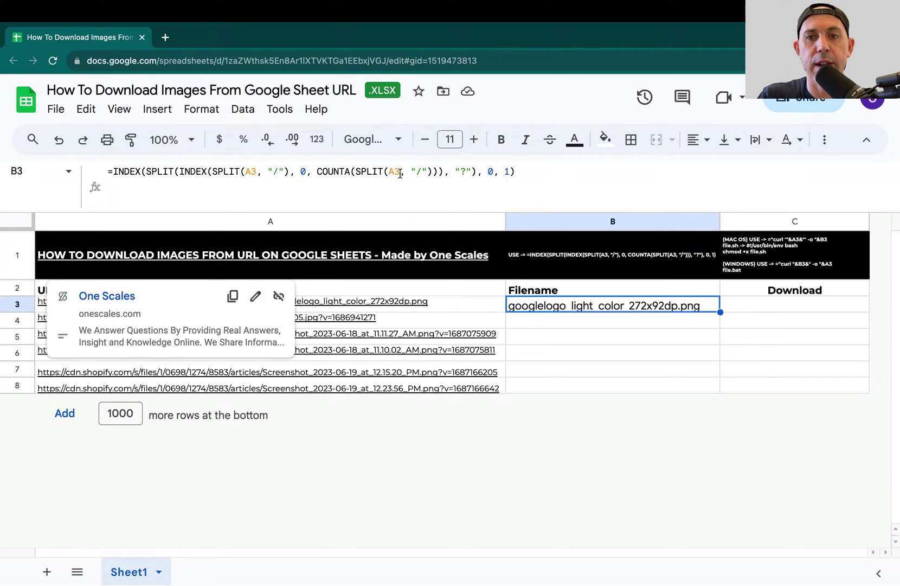
{"action": "left_click", "coordinate": [670, 323]}
{"action": "left_click", "coordinate": [568, 308]}
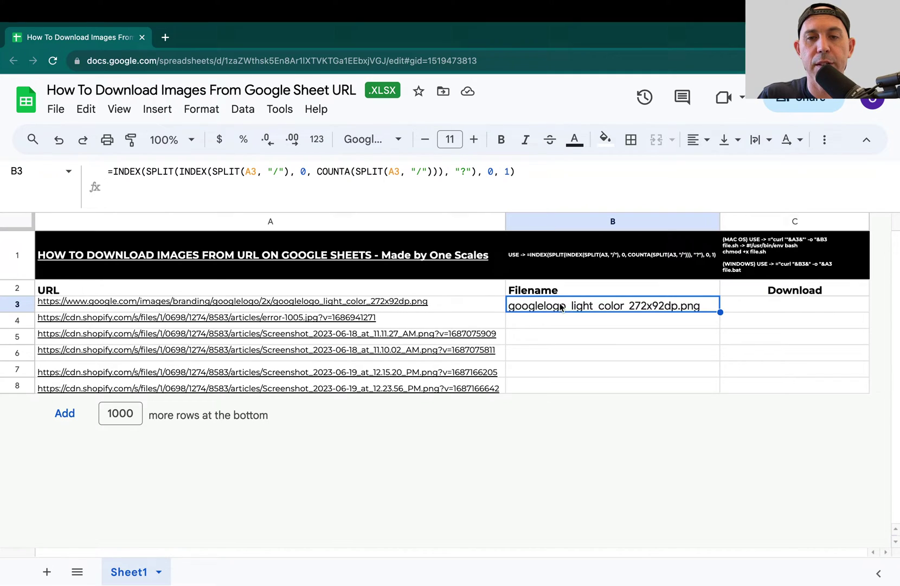
{"action": "left_click_drag", "start_coordinate": [720, 311], "coordinate": [693, 392]}
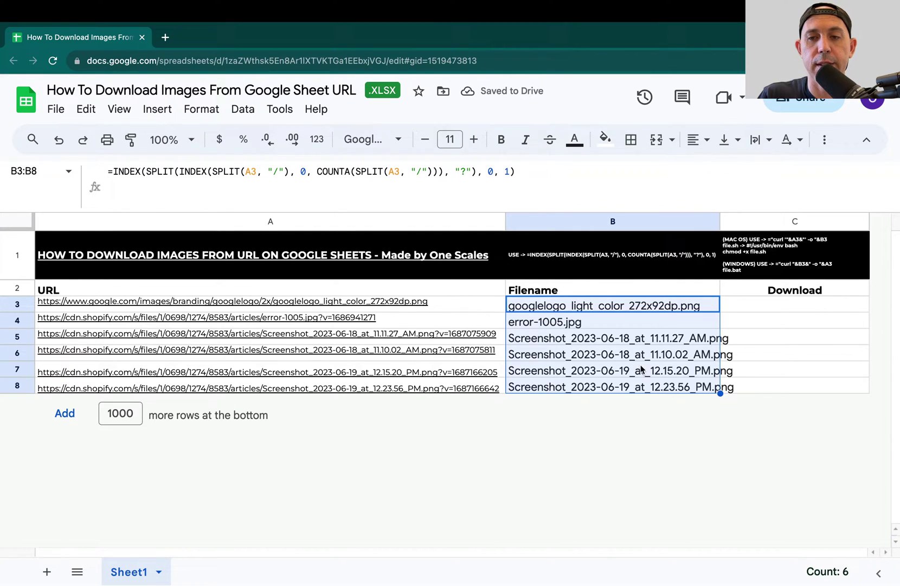
- Copy the Mac curl formula ="curl '"&A3&"' -o "&B3 from C1's notes
{"action": "left_click", "coordinate": [786, 353]}
{"action": "left_click", "coordinate": [775, 308]}
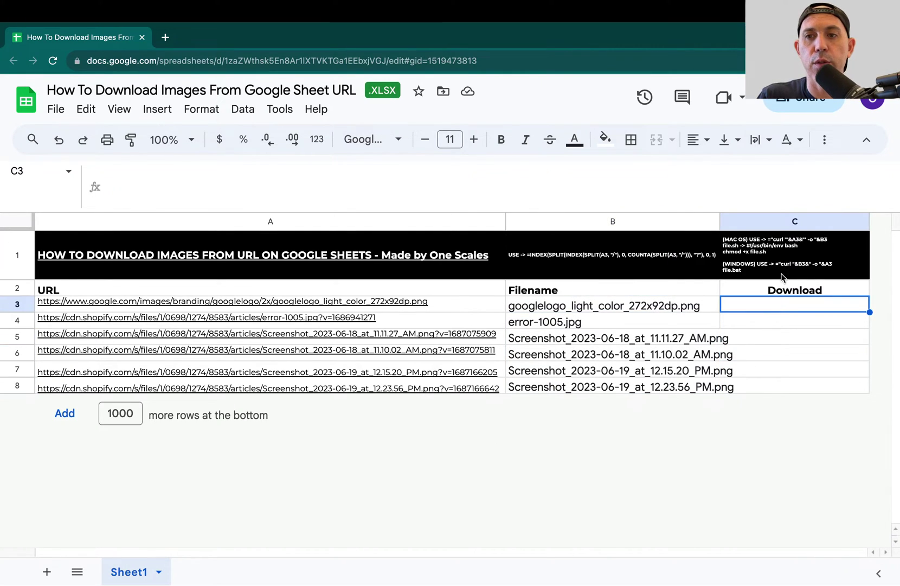
{"action": "left_click", "coordinate": [795, 252]}
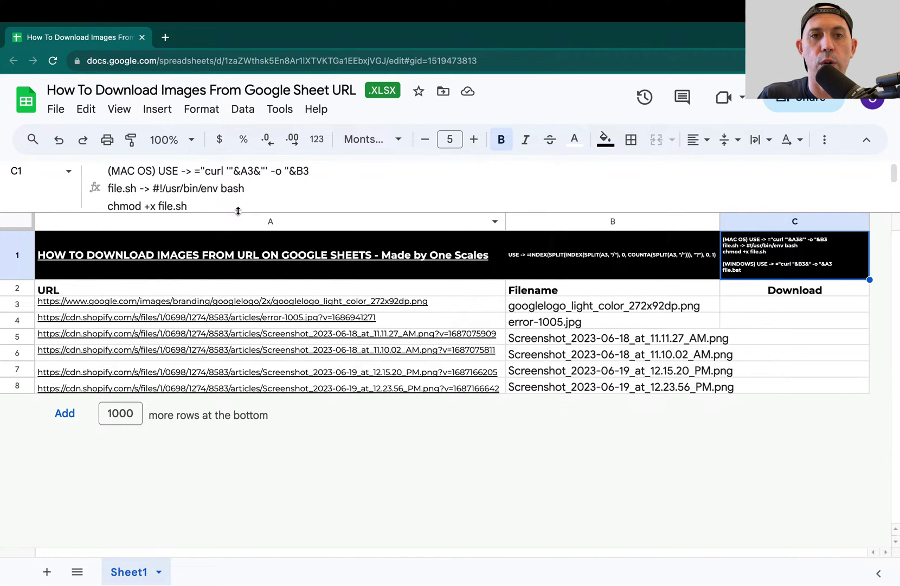
{"action": "left_click_drag", "start_coordinate": [237, 212], "coordinate": [238, 320]}
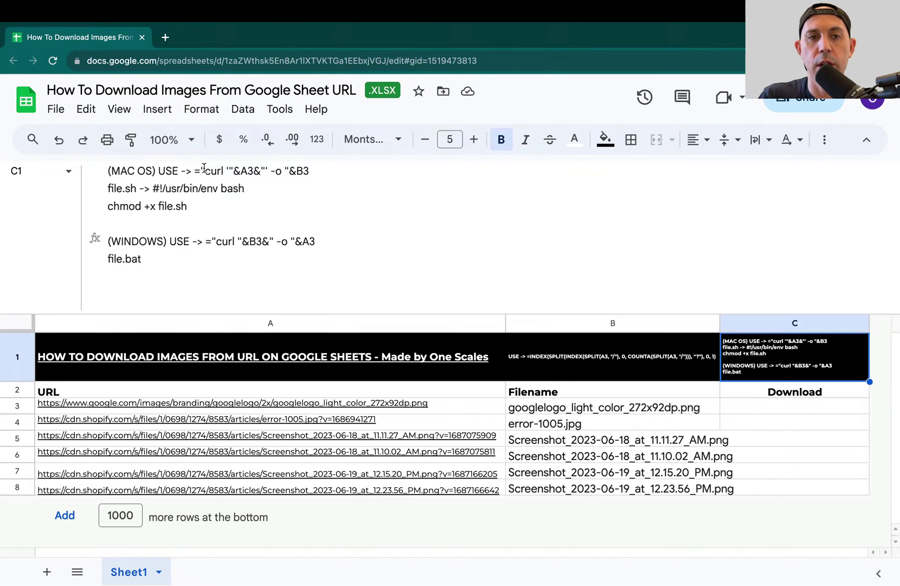
{"action": "left_click_drag", "start_coordinate": [195, 170], "coordinate": [317, 167]}
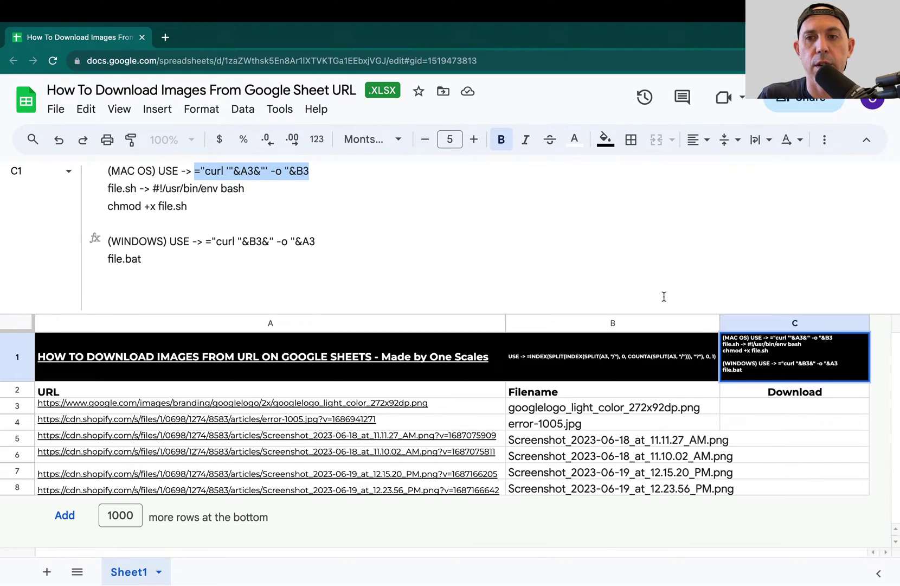
- Paste the curl formula into C3 and fill it down to C8
{"action": "left_click", "coordinate": [792, 413]}
{"action": "key", "text": "super+v"}
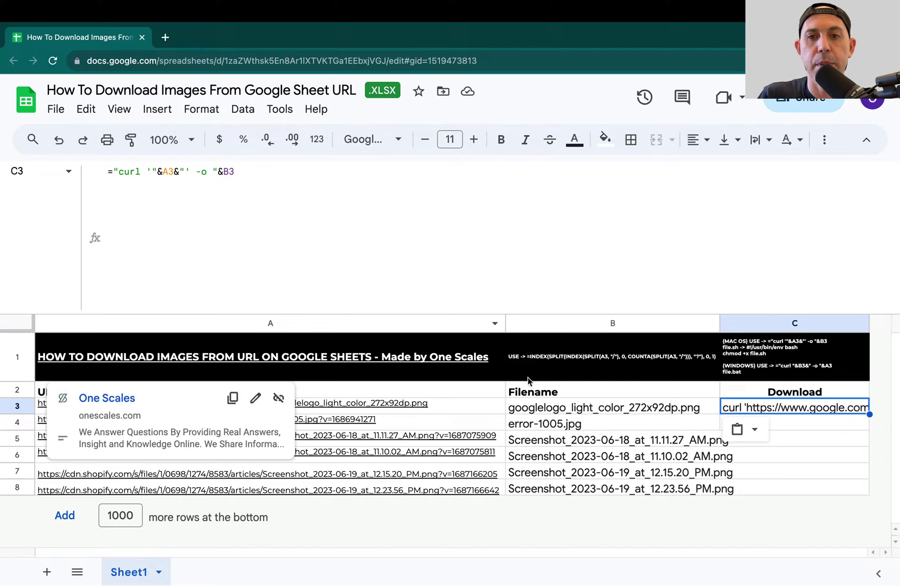
{"action": "left_click", "coordinate": [503, 257]}
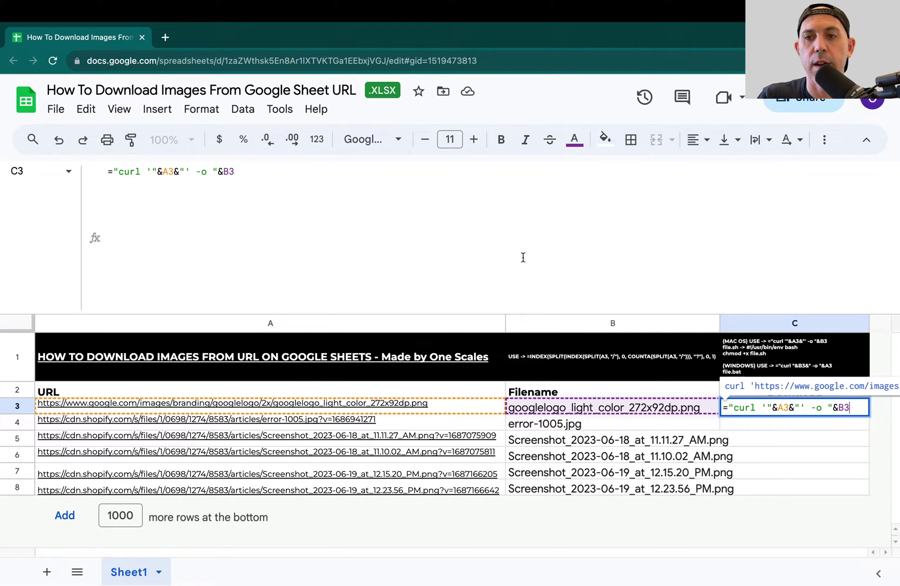
{"action": "key", "text": "Return"}
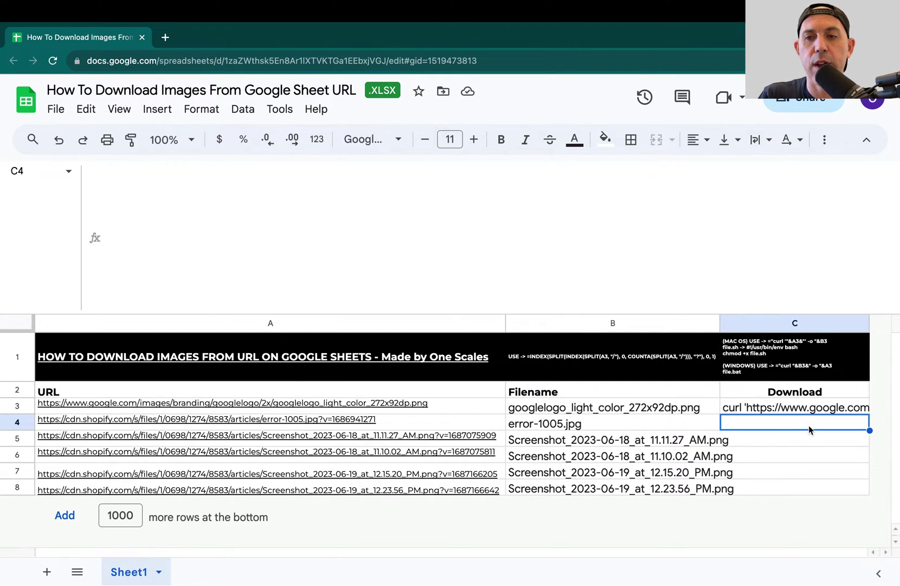
{"action": "left_click", "coordinate": [833, 409]}
{"action": "left_click_drag", "start_coordinate": [869, 413], "coordinate": [851, 490]}
- Review the Windows curl variant in C1's notes, then launch Terminal from the Dock
{"action": "left_click", "coordinate": [757, 363]}
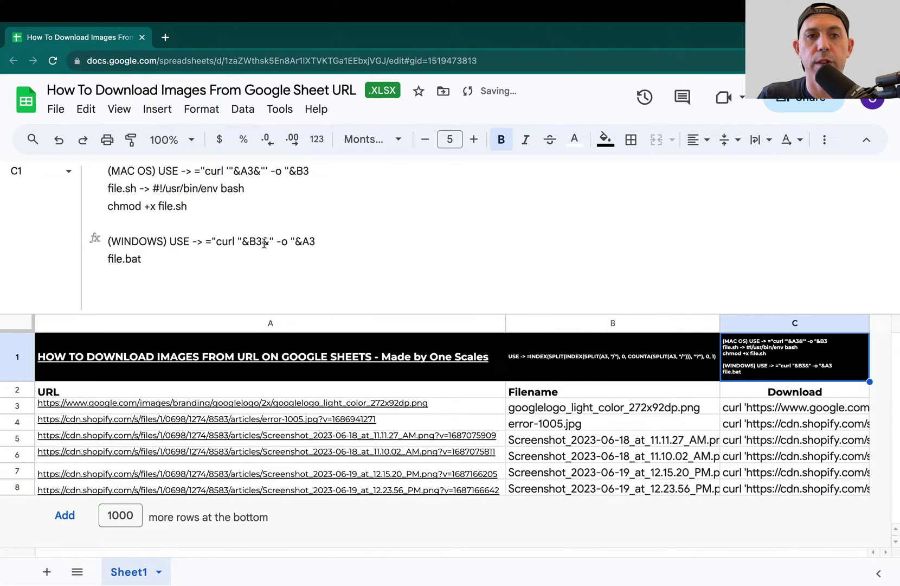
{"action": "left_click_drag", "start_coordinate": [206, 240], "coordinate": [315, 241]}
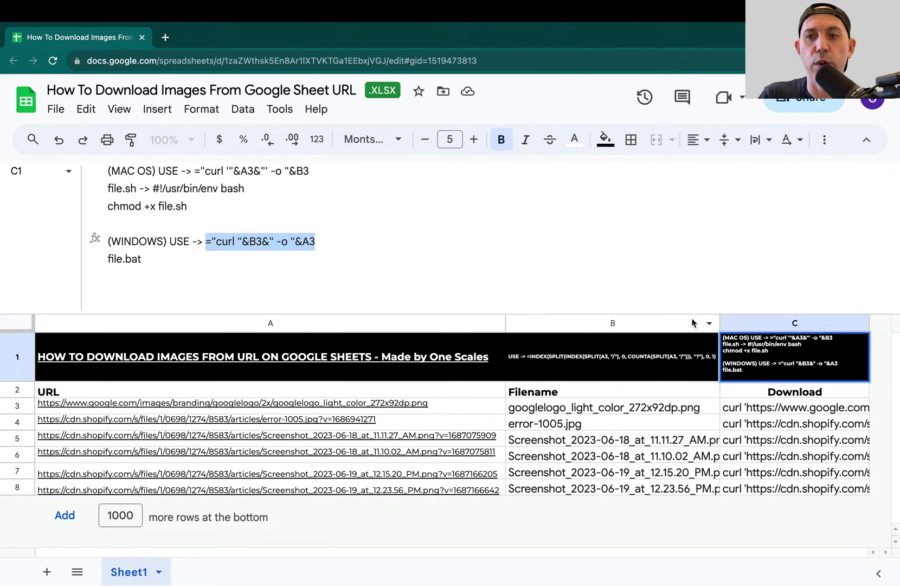
{"action": "left_click_drag", "start_coordinate": [691, 314], "coordinate": [636, 186]}
{"action": "left_click", "coordinate": [762, 325]}
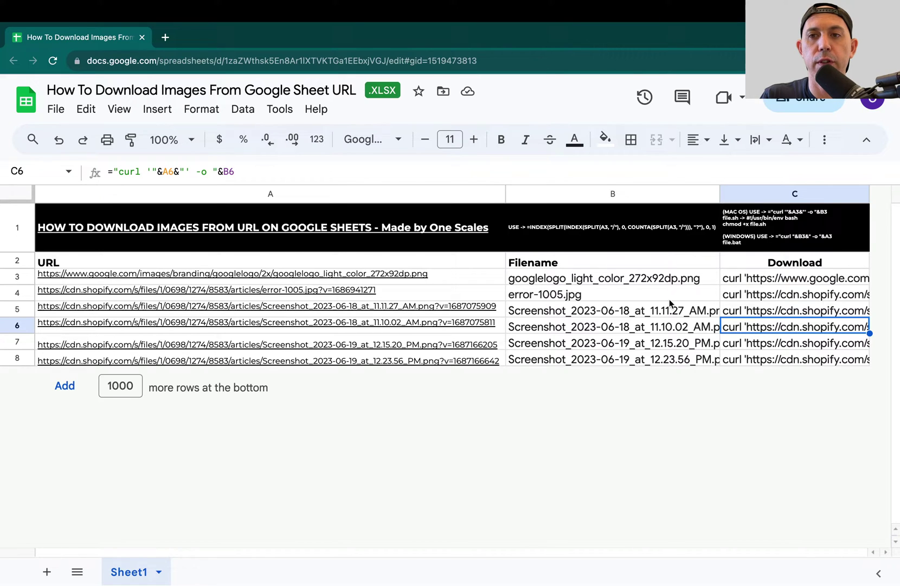
{"action": "mouse_move", "coordinate": [462, 361]}
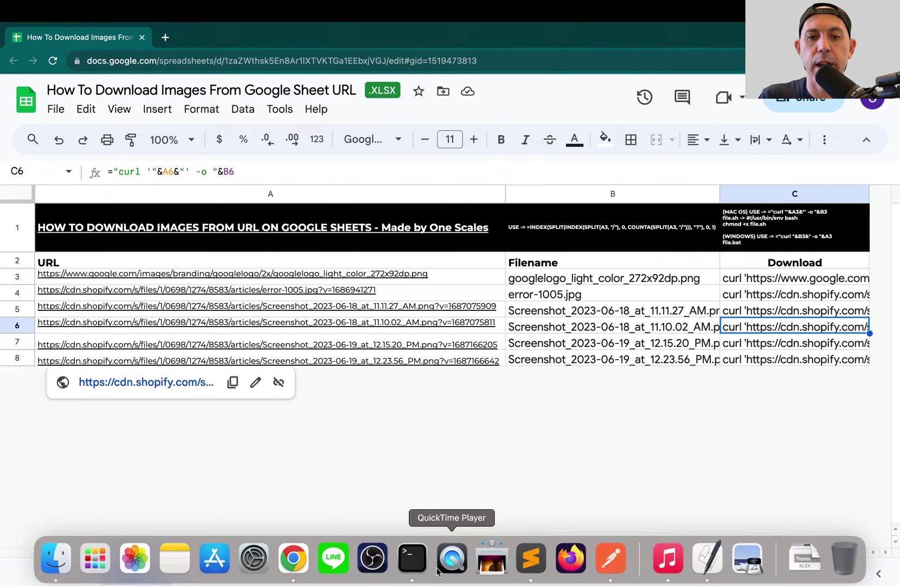
{"action": "left_click", "coordinate": [413, 557]}
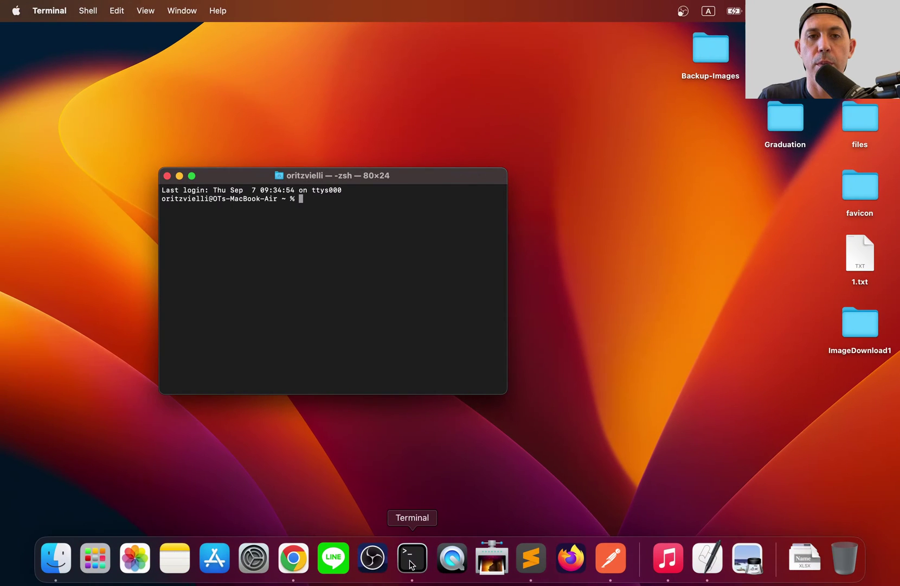
- Maximize Terminal, then create and enter Desktop/Image2 with cd and mkdir, confirming it's empty with ls -l
{"action": "left_click", "coordinate": [192, 176]}
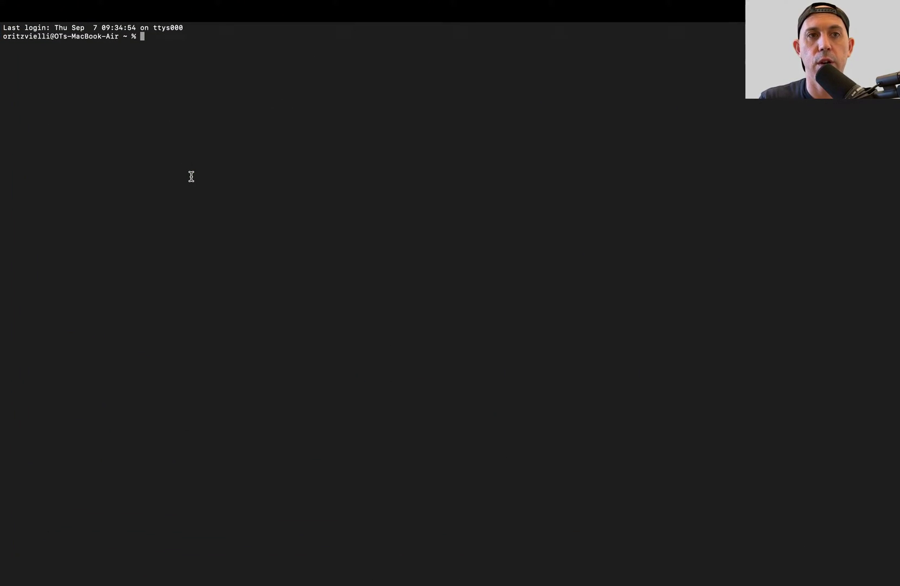
{"action": "type", "text": "cd Desktop"}
{"action": "key", "text": "Return"}
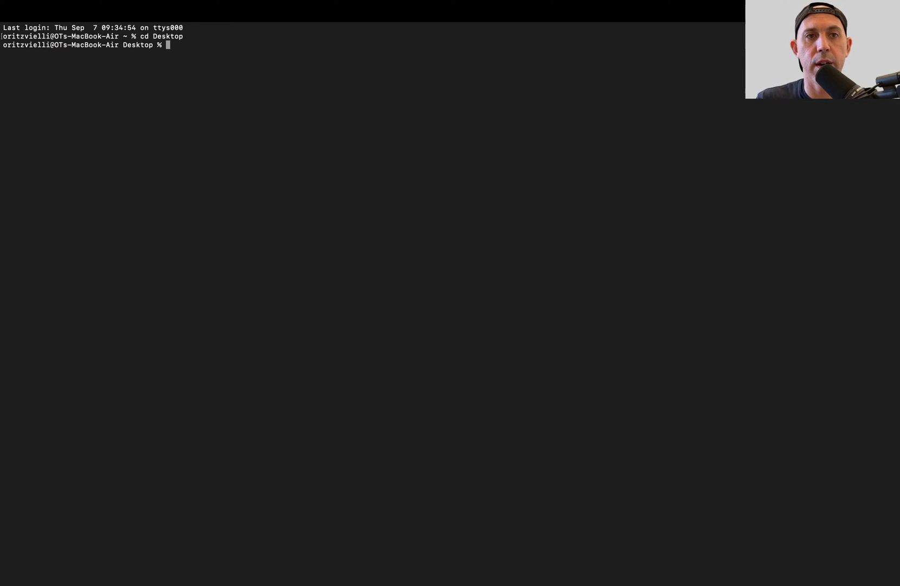
{"action": "type", "text": "mkdir"}
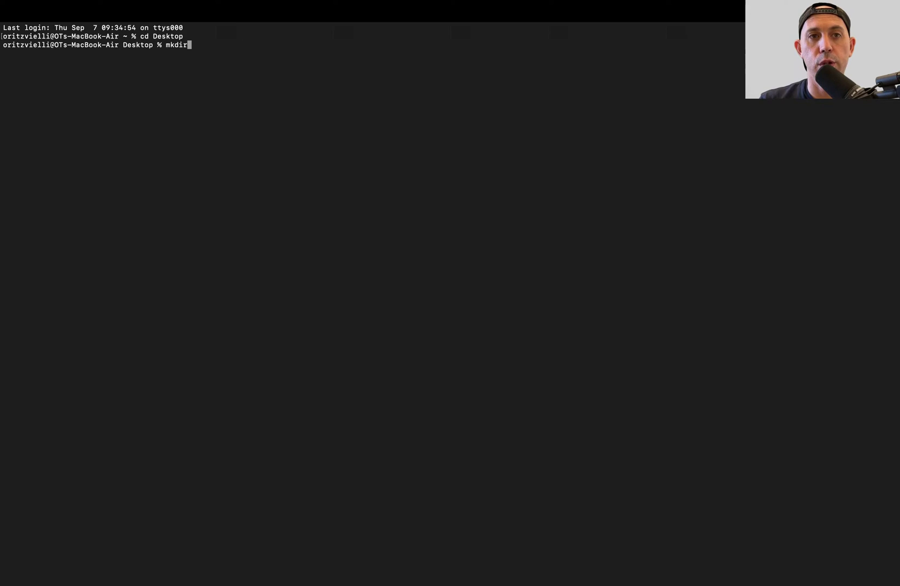
{"action": "type", "text": " Image2"}
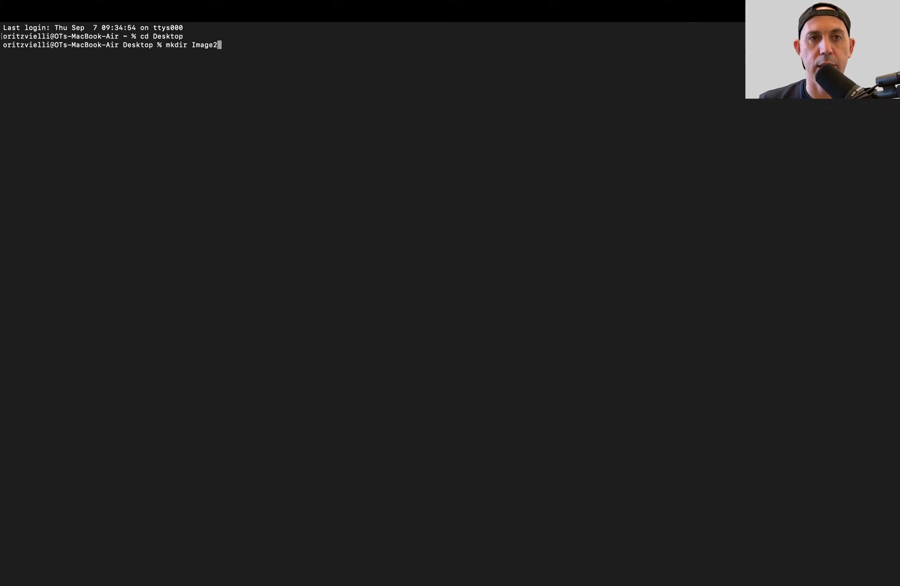
{"action": "key", "text": "Return"}
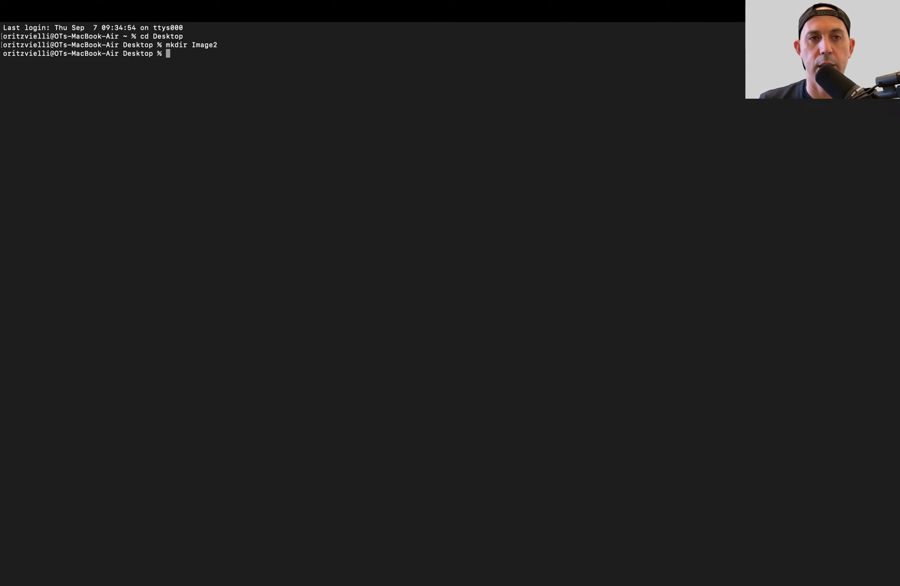
{"action": "type", "text": "cd Image2"}
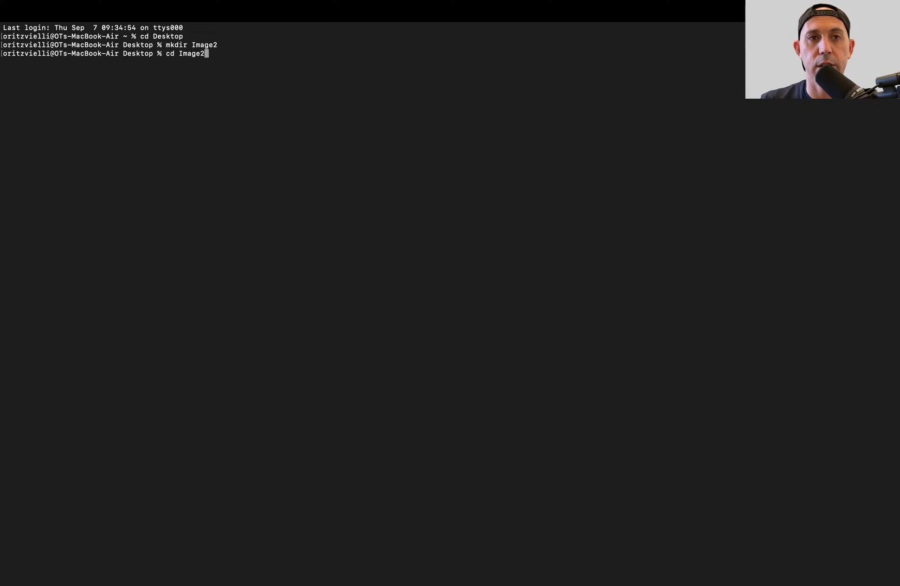
{"action": "key", "text": "Return"}
{"action": "type", "text": "ls -l"}
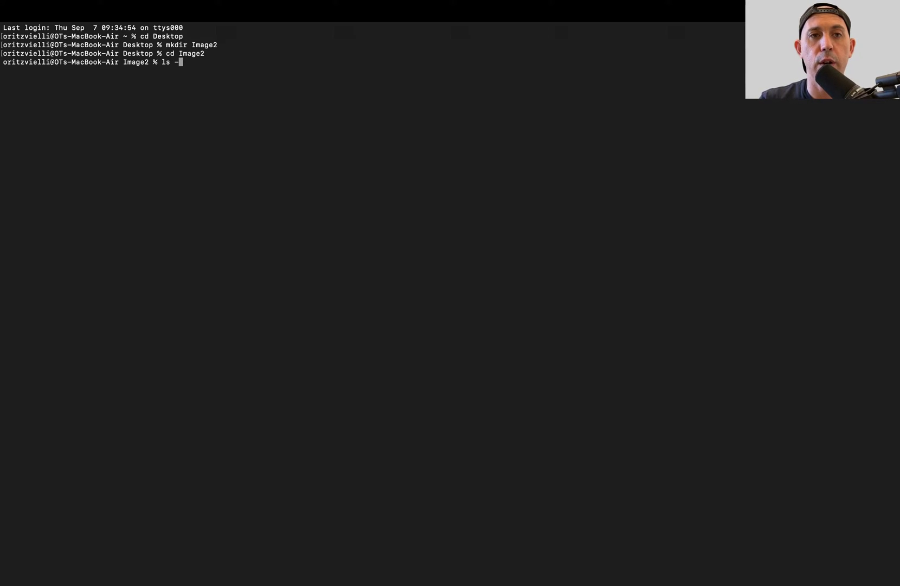
{"action": "key", "text": "Return"}
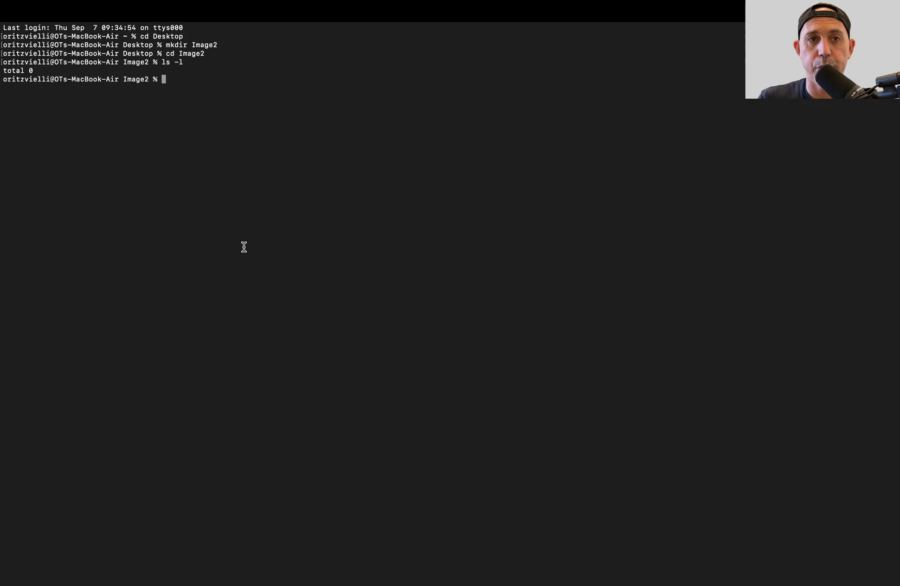
- Back in Sheets, select the file name file.sh in C1's instructions
{"action": "key", "text": "ctrl+Right"}
{"action": "left_click", "coordinate": [760, 240]}
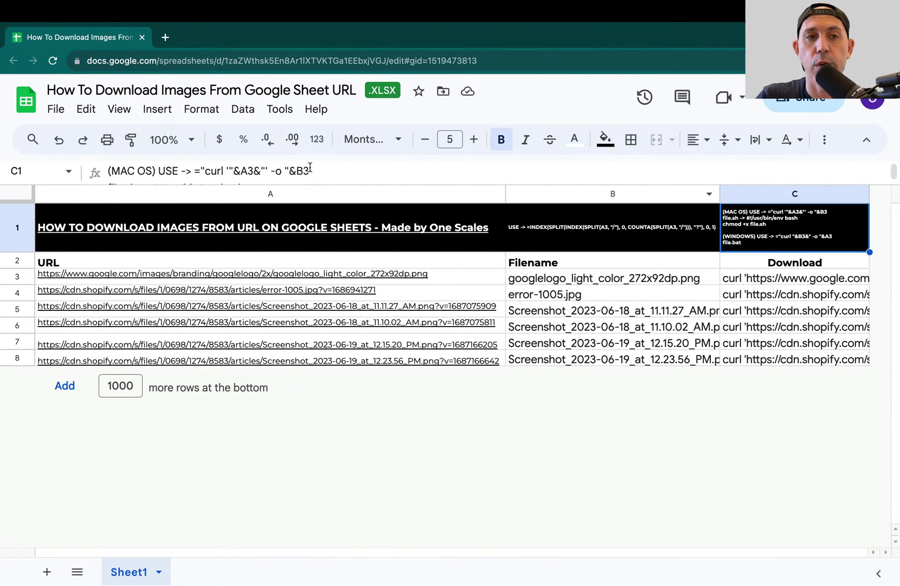
{"action": "left_click", "coordinate": [211, 184]}
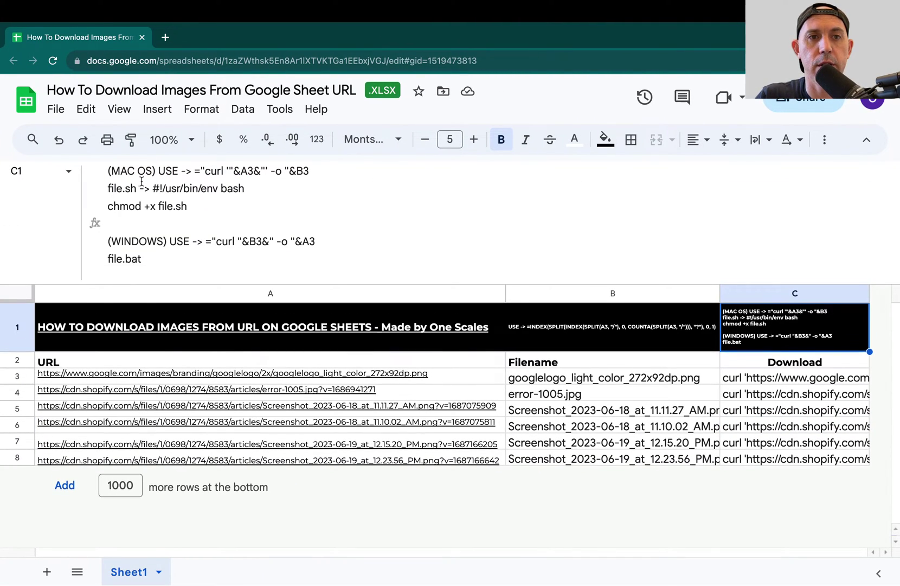
{"action": "left_click_drag", "start_coordinate": [138, 188], "coordinate": [103, 189]}
{"action": "key", "text": "super+c"}
- Open a new file.sh in vi using the copied file name
{"action": "key", "text": "ctrl+Left"}
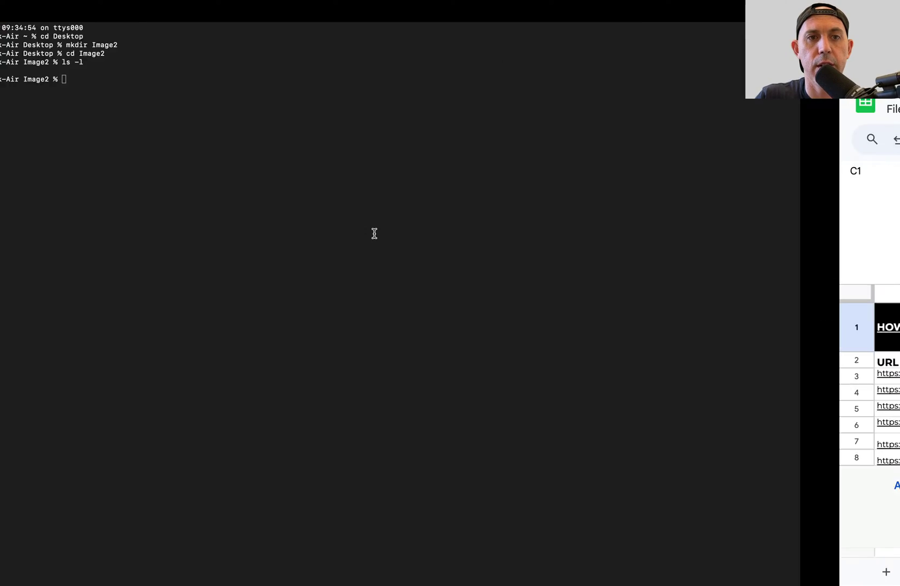
{"action": "type", "text": "vielli@OTs-MacBook"}
{"action": "key", "text": "super+v"}
{"action": "key", "text": "Return"}
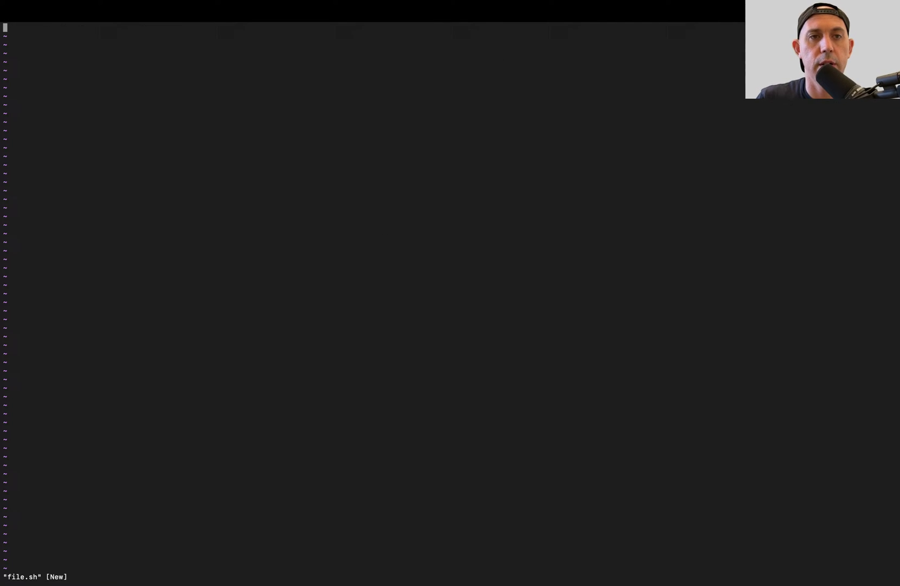
- Insert the #!/usr/bin/env bash shebang as the first line of file.sh
{"action": "key", "text": "ctrl+Right"}
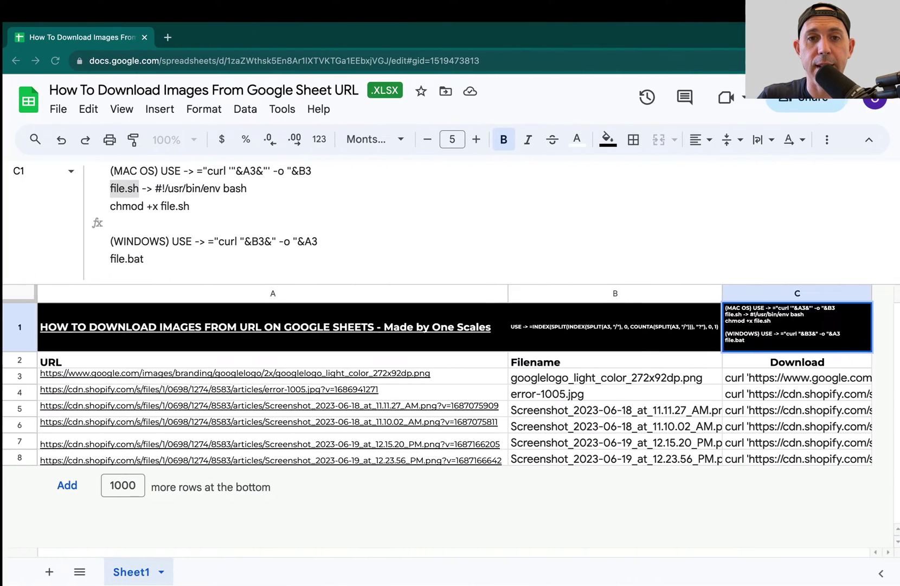
{"action": "left_click_drag", "start_coordinate": [152, 188], "coordinate": [247, 188]}
{"action": "key", "text": "super+c"}
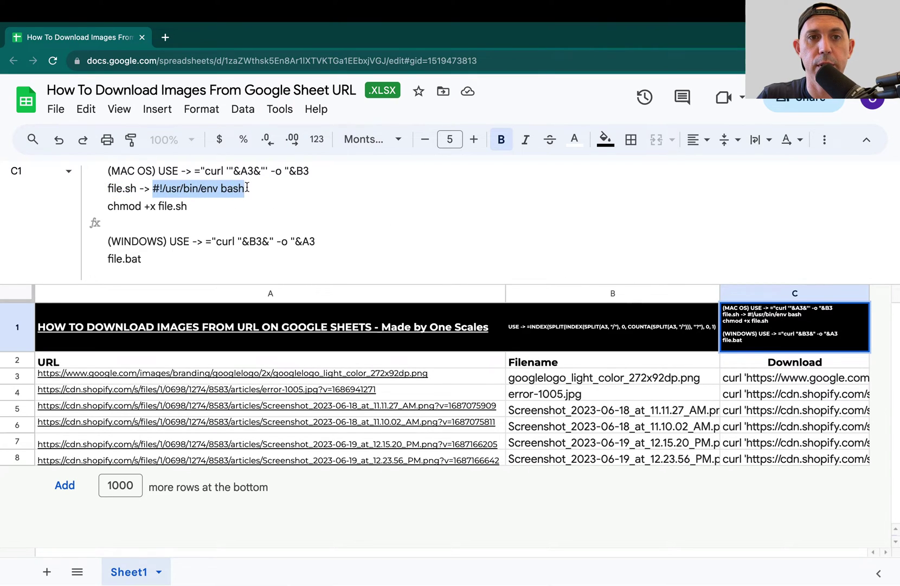
{"action": "key", "text": "ctrl+Left"}
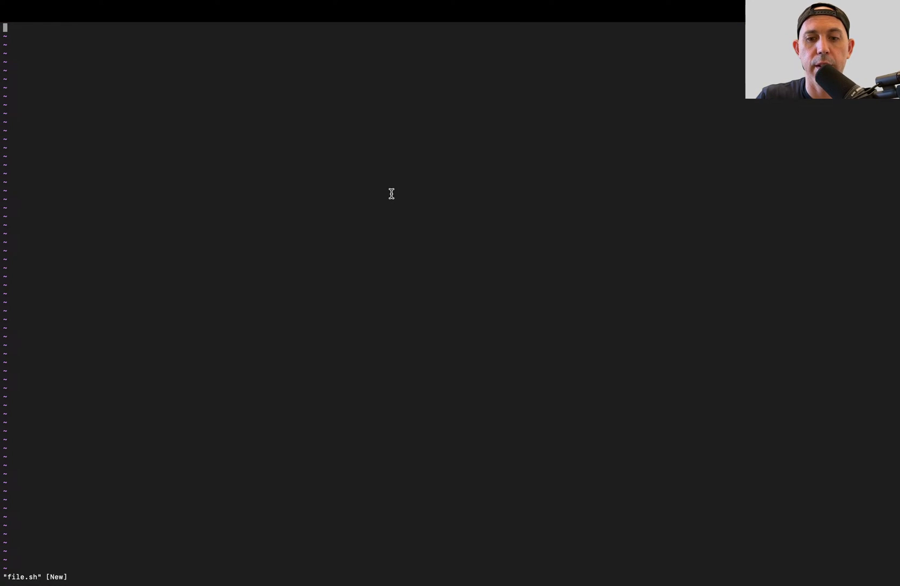
{"action": "key", "text": "i"}
{"action": "key", "text": "super+v"}
{"action": "key", "text": "Return"}
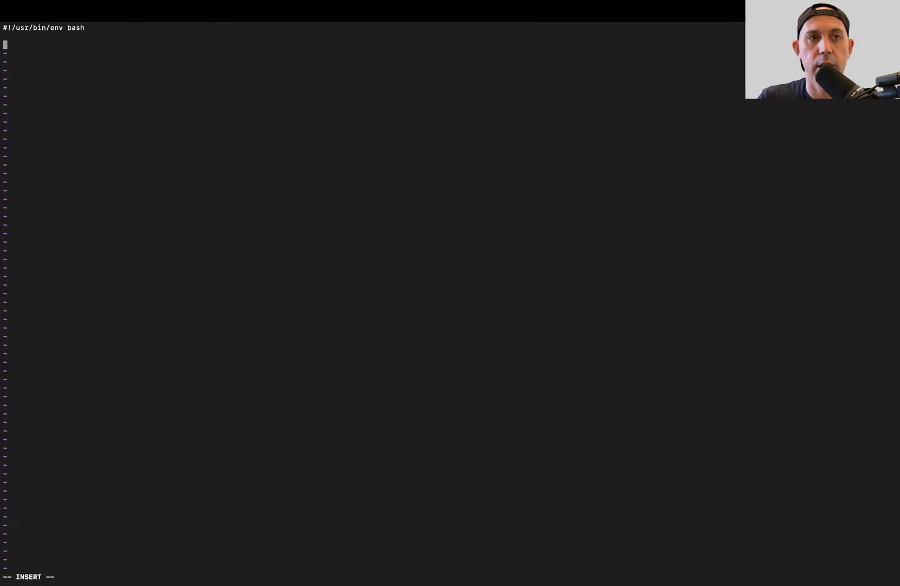
- Paste the six curl commands from C3:C8 below the shebang and save with :wq
{"action": "key", "text": "ctrl+Right"}
{"action": "left_click_drag", "start_coordinate": [830, 380], "coordinate": [816, 461]}
{"action": "key", "text": "super+c"}
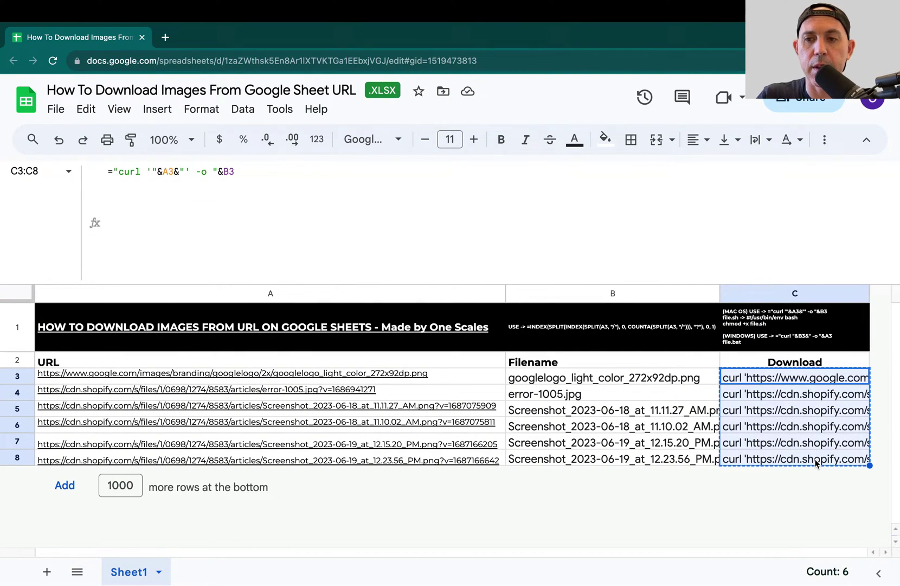
{"action": "key", "text": "ctrl+Left"}
{"action": "key", "text": "super+v"}
{"action": "key", "text": "Escape"}
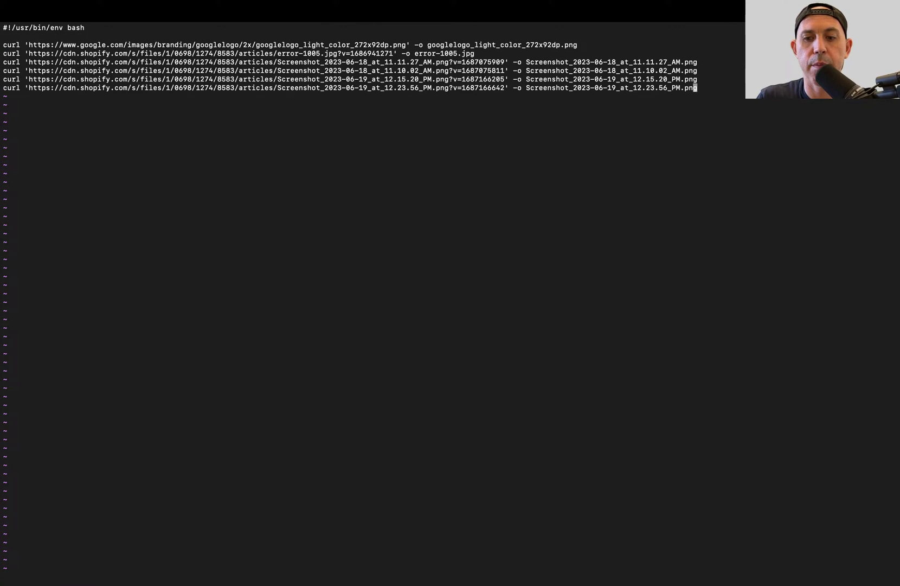
{"action": "type", "text": ":wq!"}
{"action": "key", "text": "Return"}
{"action": "key", "text": "ctrl+Right"}
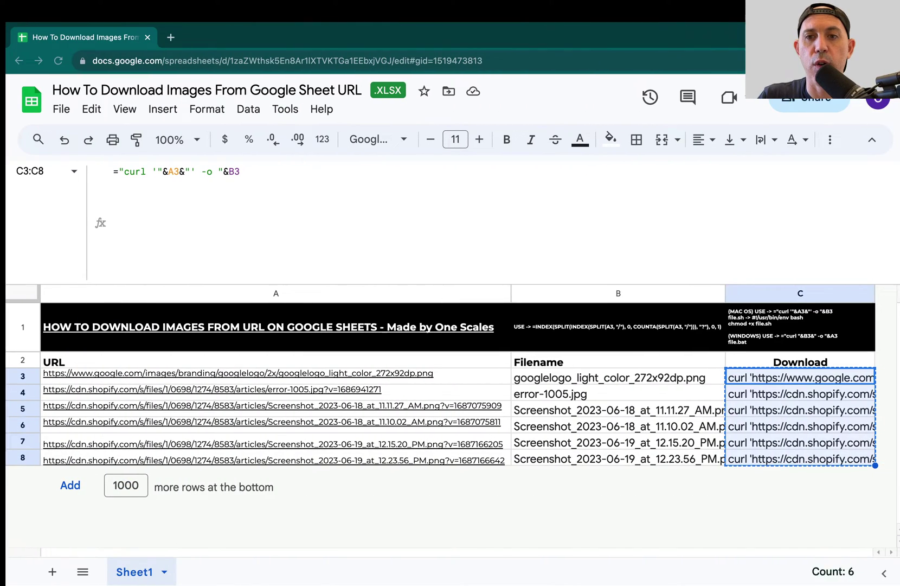
- Make file.sh executable by running chmod +x file.sh copied from C1
{"action": "left_click", "coordinate": [758, 331]}
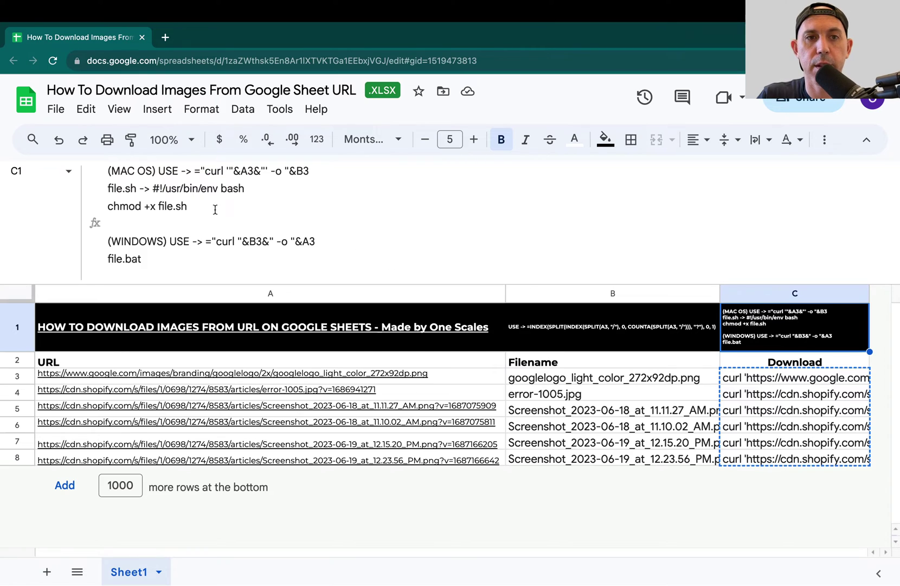
{"action": "left_click_drag", "start_coordinate": [188, 206], "coordinate": [105, 207]}
{"action": "key", "text": "super+c"}
{"action": "key", "text": "ctrl+Left"}
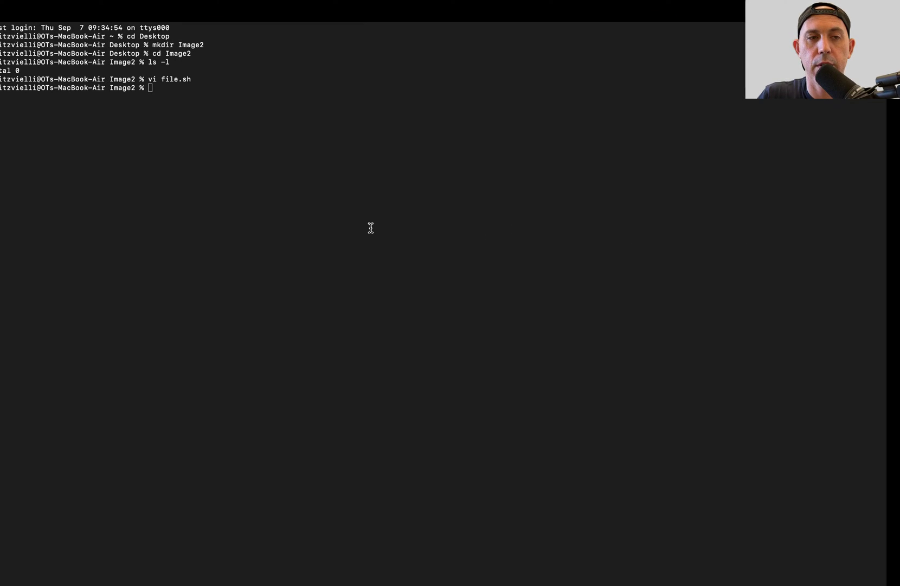
{"action": "key", "text": "super+v"}
{"action": "key", "text": "Return"}
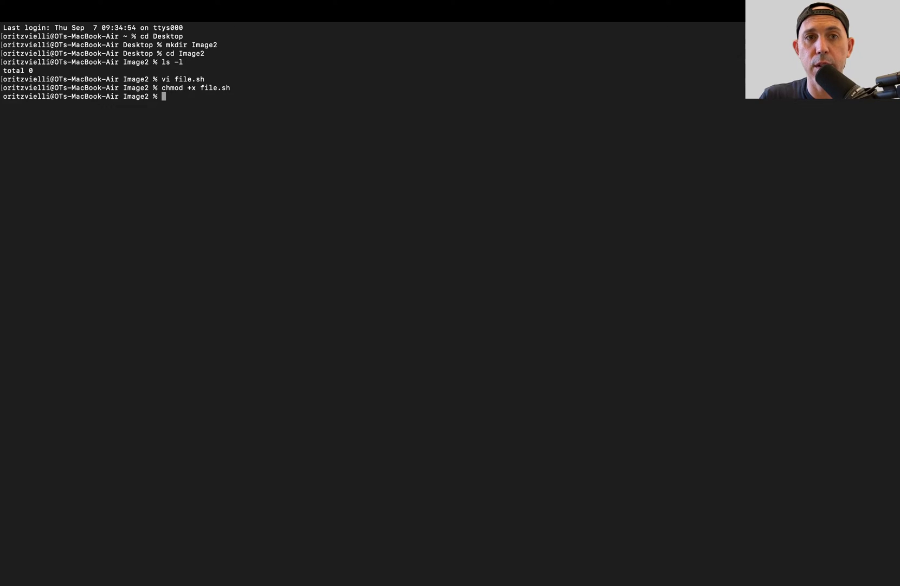
- Run ./file.sh to download the six images, then list them with ls -l
{"action": "type", "text": "./file.sh"}
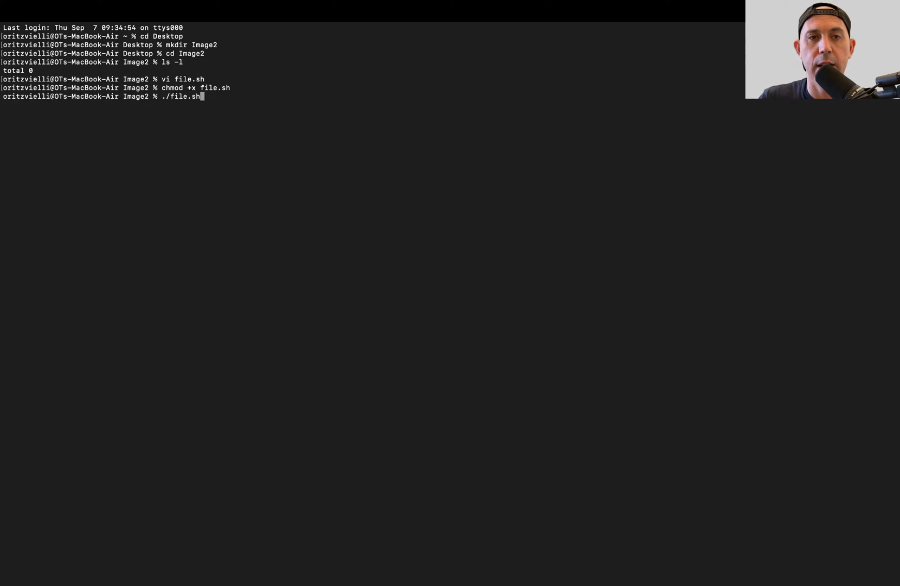
{"action": "key", "text": "Return"}
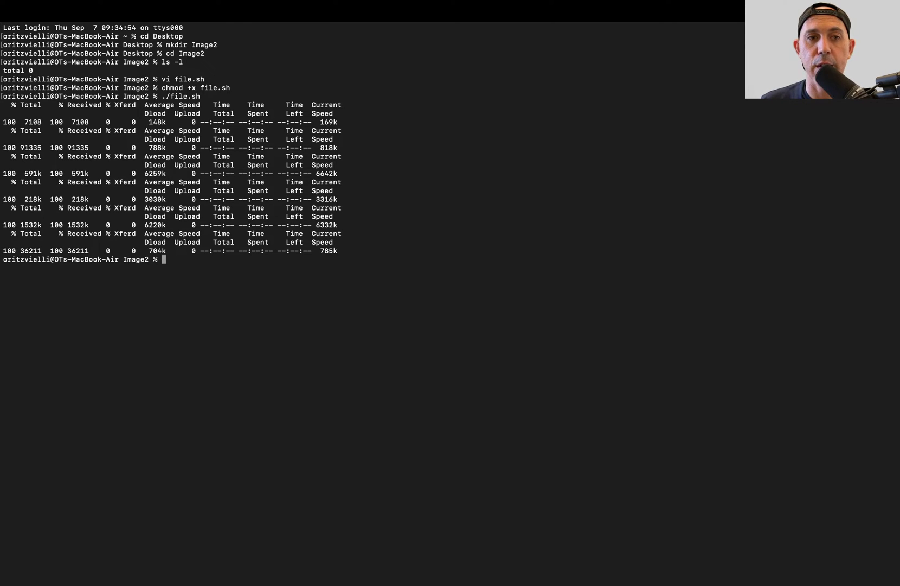
{"action": "type", "text": "ls -l"}
{"action": "key", "text": "Return"}
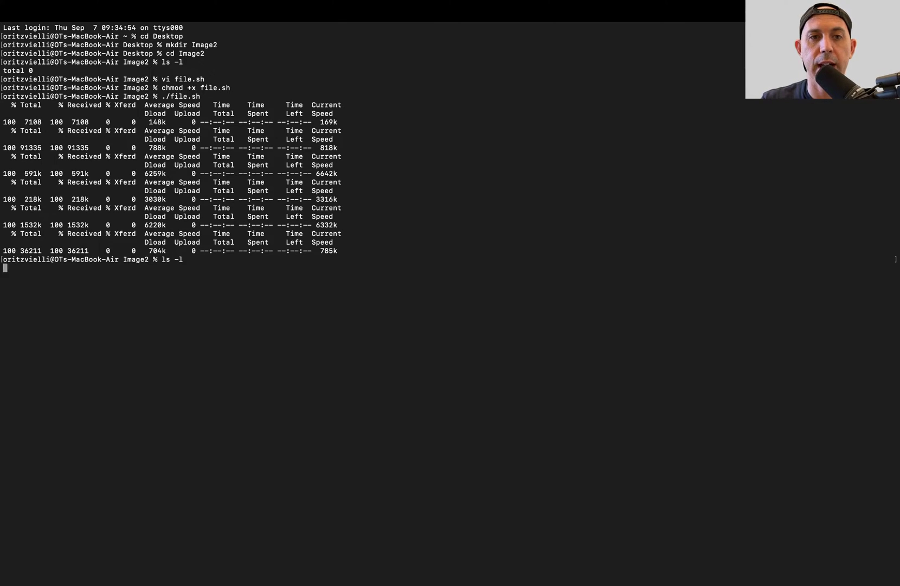
{"action": "left_click_drag", "start_coordinate": [165, 276], "coordinate": [313, 329]}
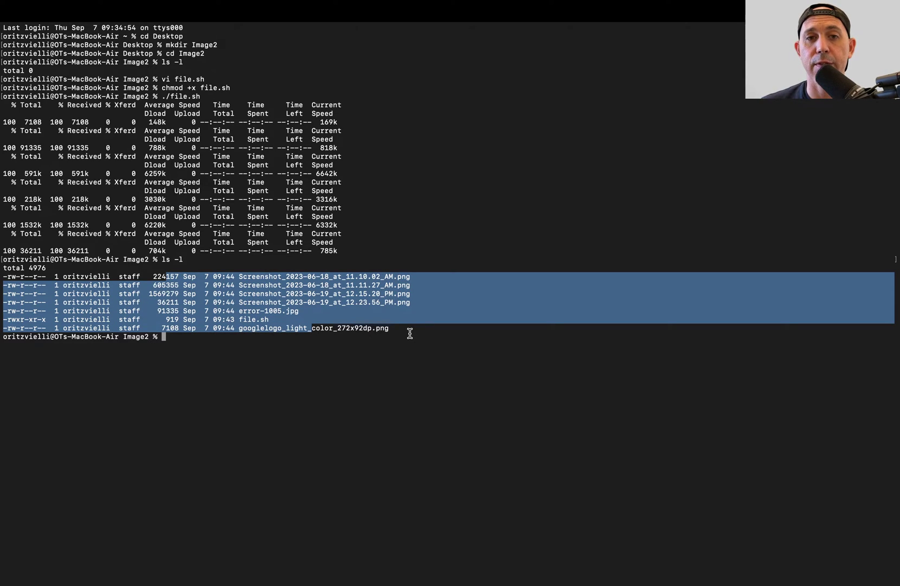
- Back in Sheets, copy the WINDOWS curl formula from C1's instructions
{"action": "key", "text": "super+Tab"}
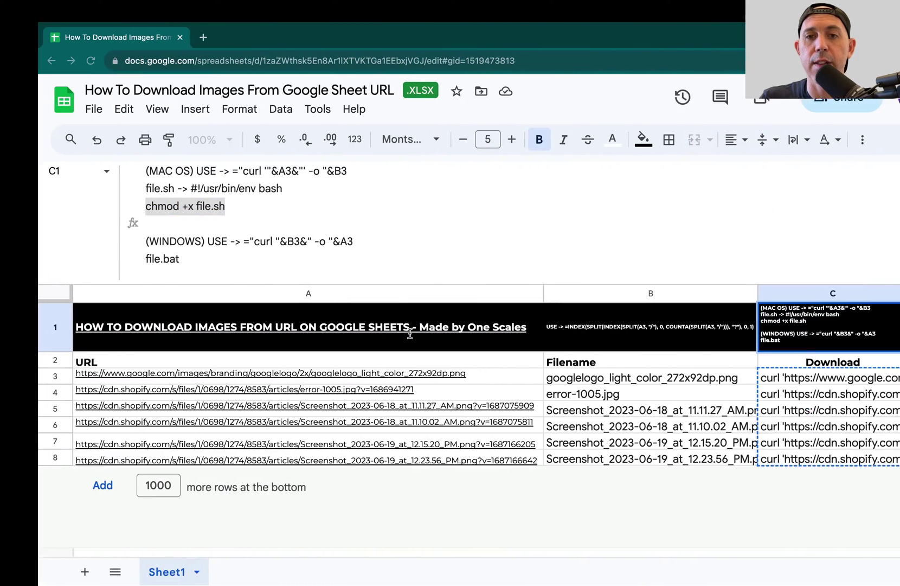
{"action": "left_click", "coordinate": [761, 334]}
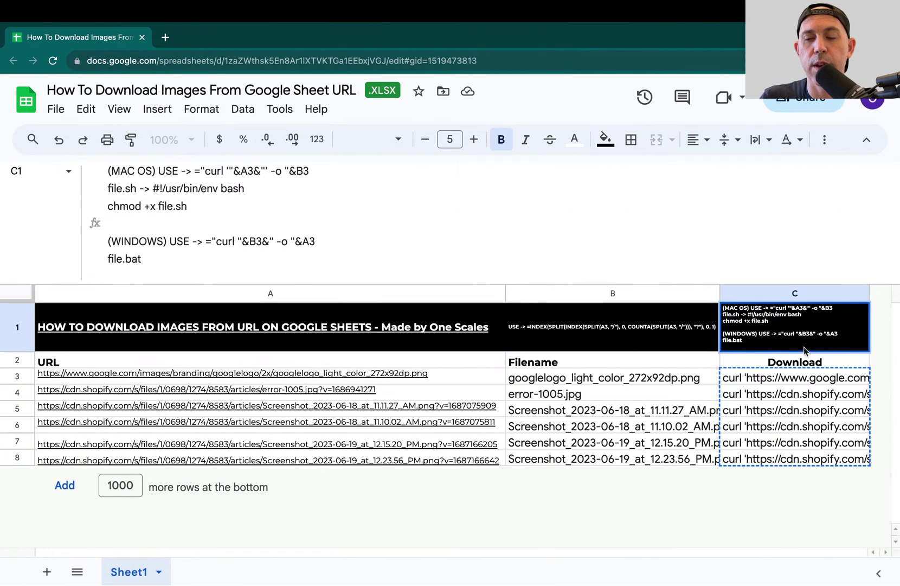
{"action": "left_click", "coordinate": [796, 407]}
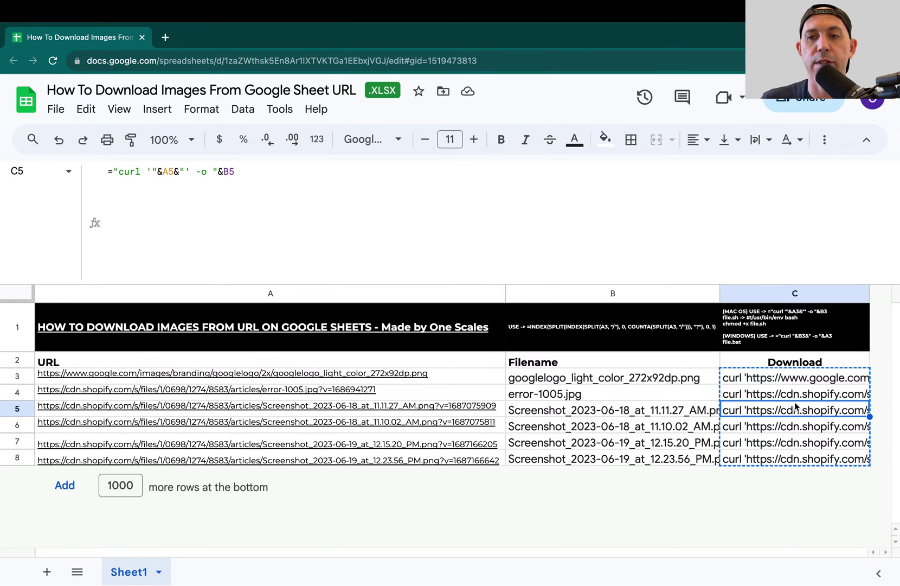
{"action": "left_click", "coordinate": [782, 337]}
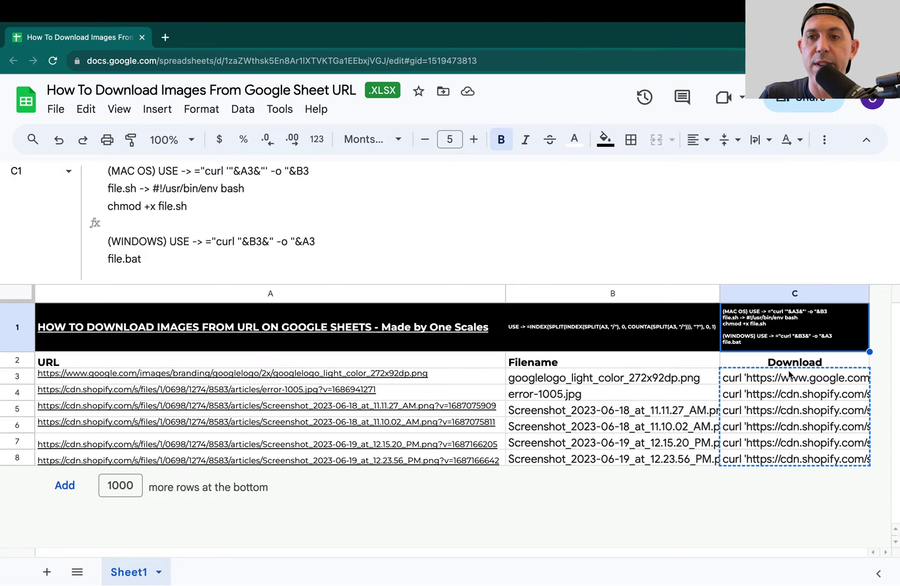
{"action": "left_click_drag", "start_coordinate": [792, 377], "coordinate": [790, 466]}
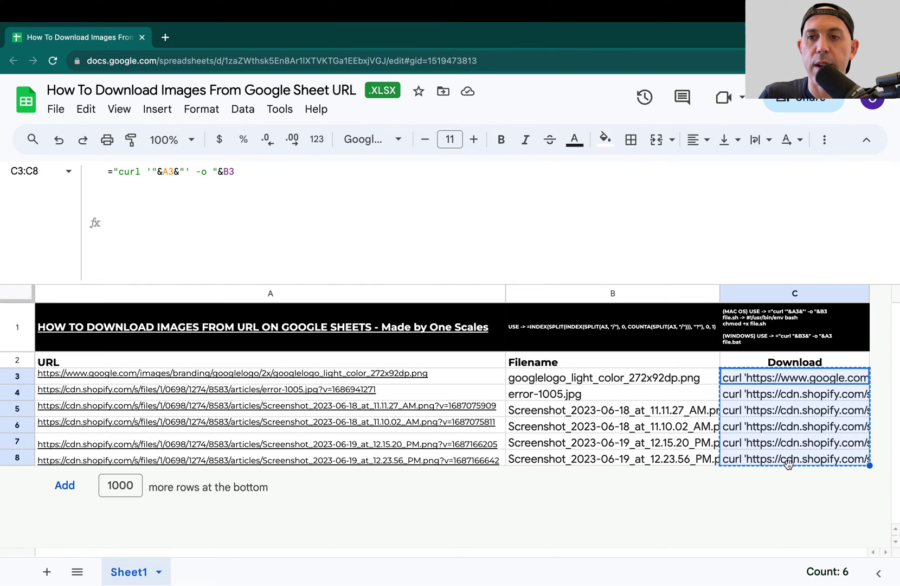
{"action": "left_click", "coordinate": [803, 339]}
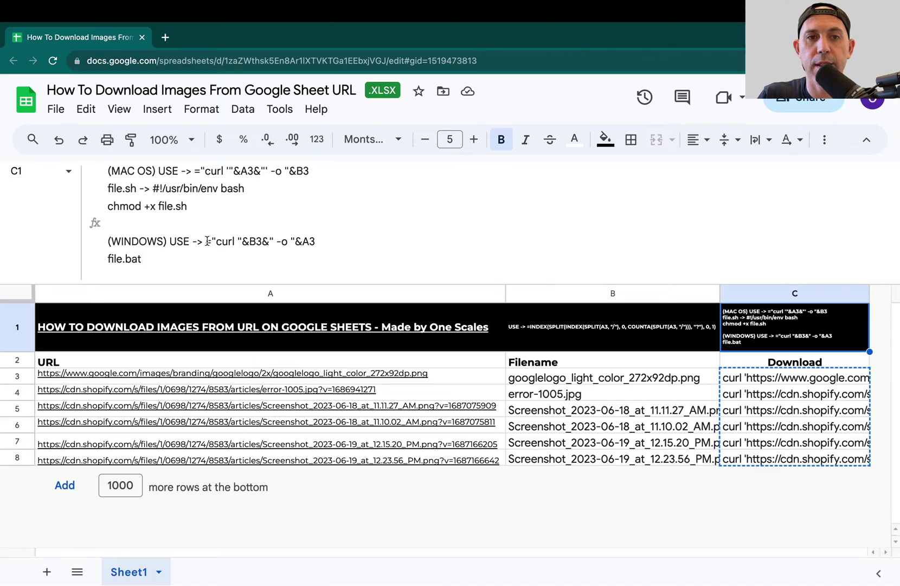
{"action": "left_click_drag", "start_coordinate": [206, 242], "coordinate": [317, 238]}
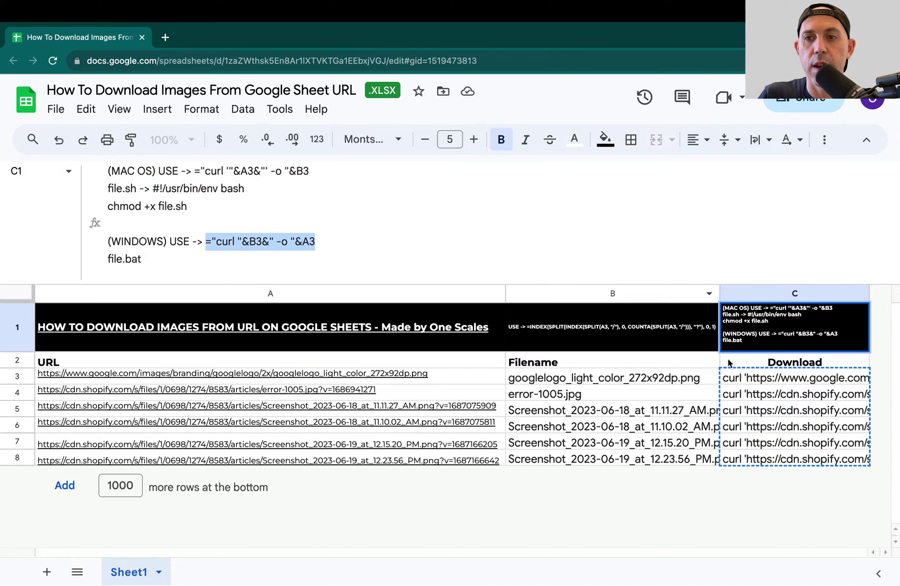
- Paste ="curl "&B3&" -o "&A3 into C3 and fill it down to C8
{"action": "left_click", "coordinate": [783, 383]}
{"action": "key", "text": "ctrl+v"}
{"action": "double_click", "coordinate": [783, 383]}
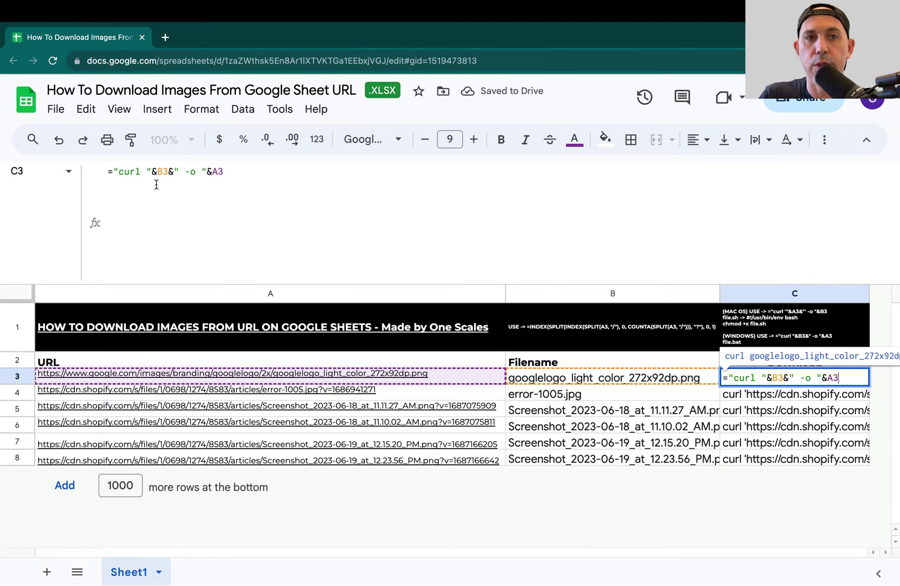
{"action": "key", "text": "Return"}
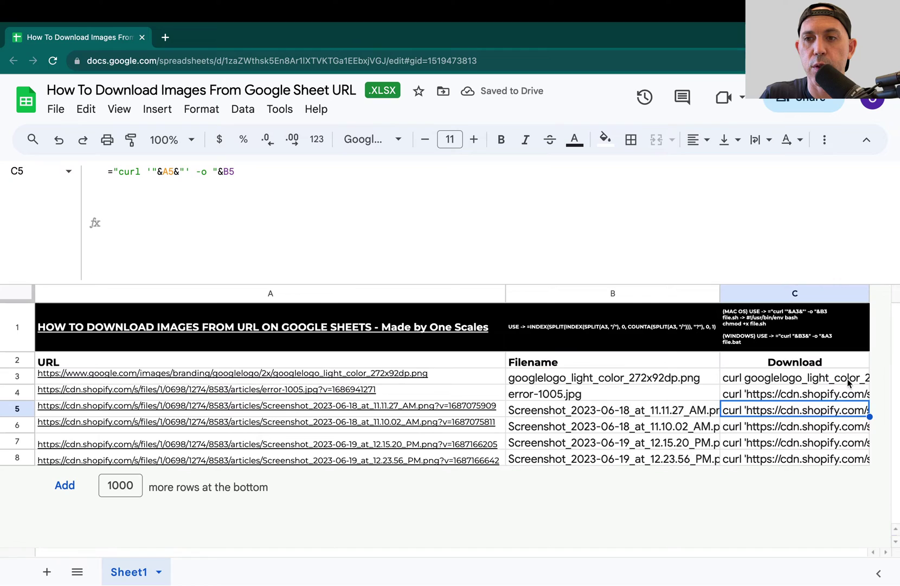
{"action": "left_click", "coordinate": [850, 384]}
{"action": "left_click_drag", "start_coordinate": [870, 383], "coordinate": [857, 460]}
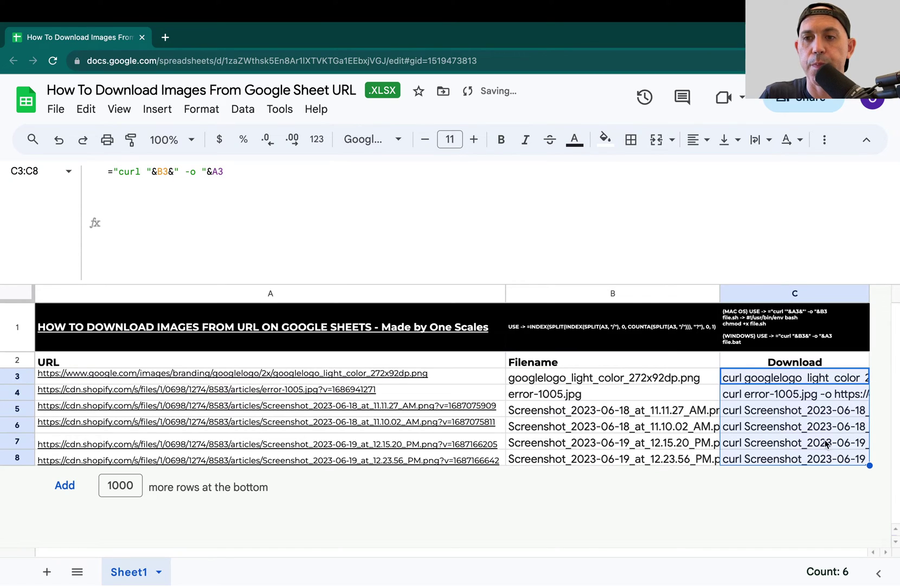
{"action": "left_click", "coordinate": [801, 425]}
- Select the Windows curl commands in C3:C8, pointing out file.bat and the bash line in C1
{"action": "left_click_drag", "start_coordinate": [783, 383], "coordinate": [782, 459]}
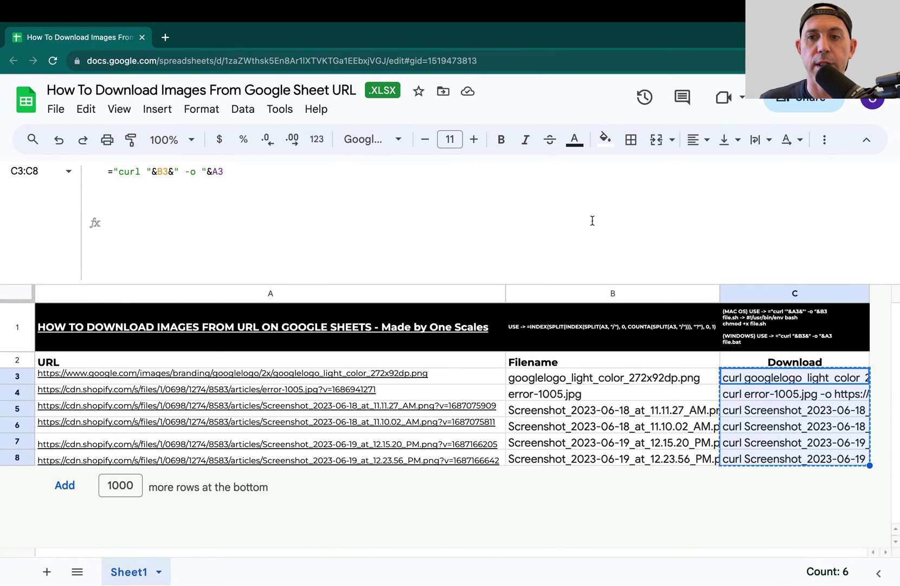
{"action": "left_click", "coordinate": [730, 312]}
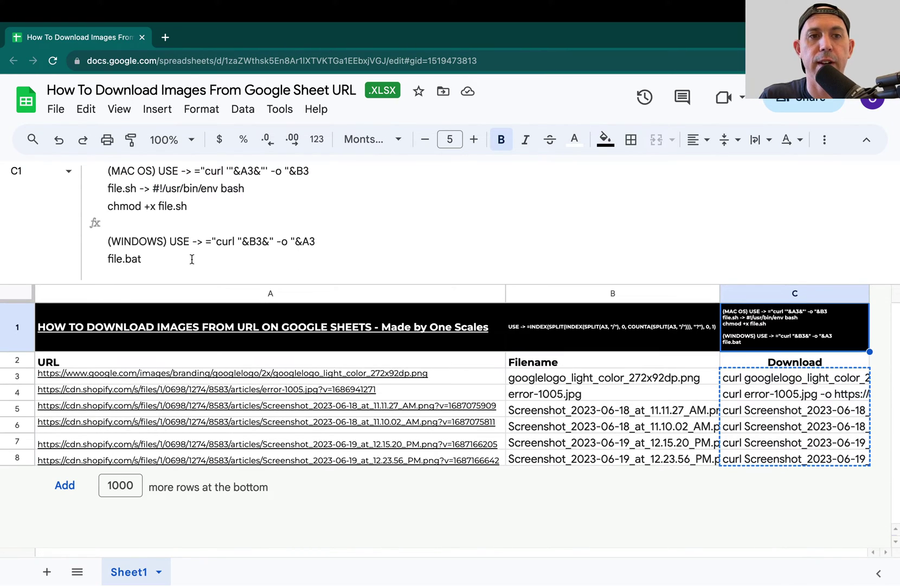
{"action": "left_click_drag", "start_coordinate": [190, 259], "coordinate": [93, 259]}
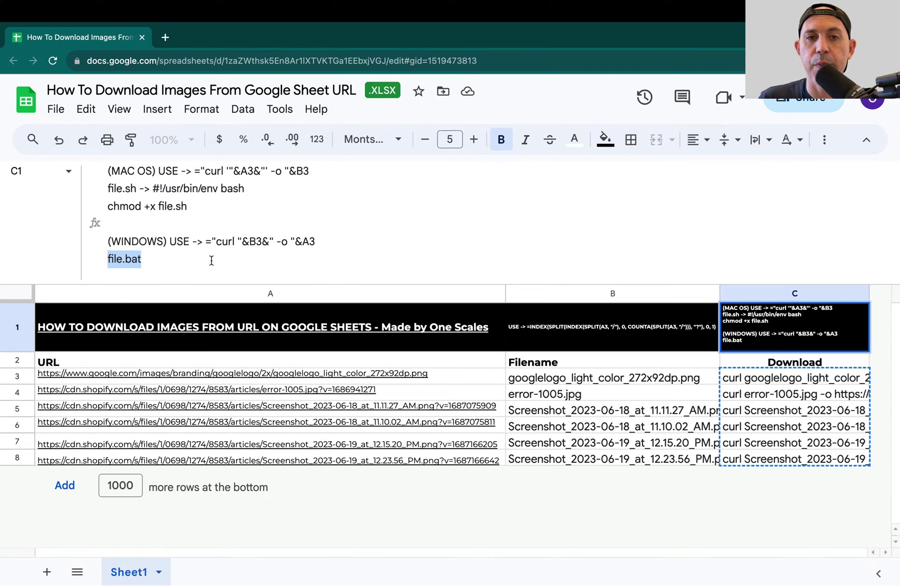
{"action": "left_click_drag", "start_coordinate": [746, 377], "coordinate": [753, 461]}
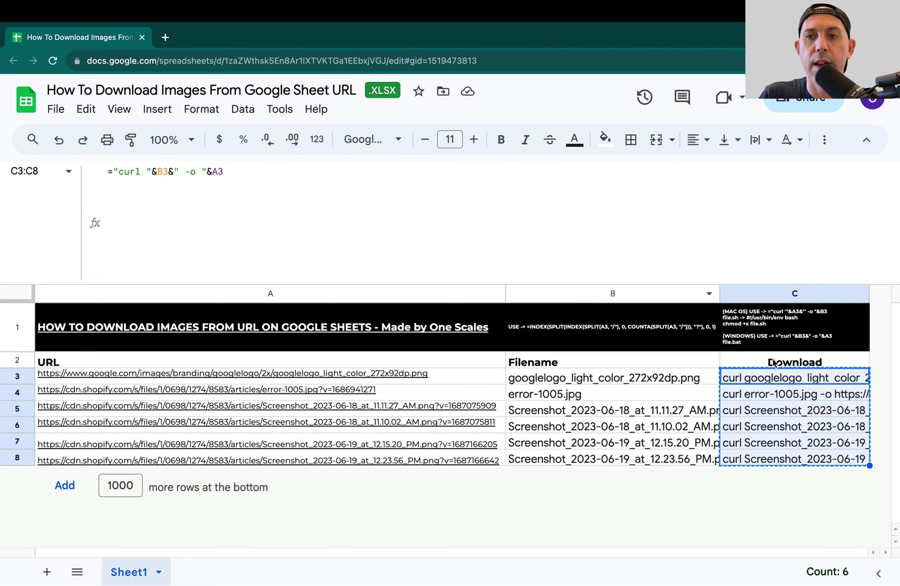
{"action": "left_click", "coordinate": [781, 337]}
{"action": "left_click_drag", "start_coordinate": [154, 188], "coordinate": [250, 188]}
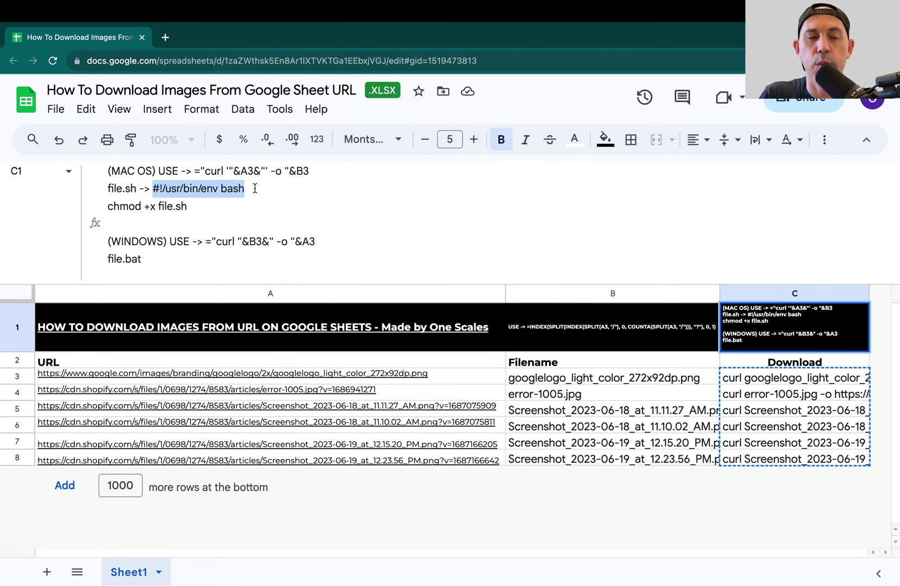
{"action": "left_click", "coordinate": [250, 241]}
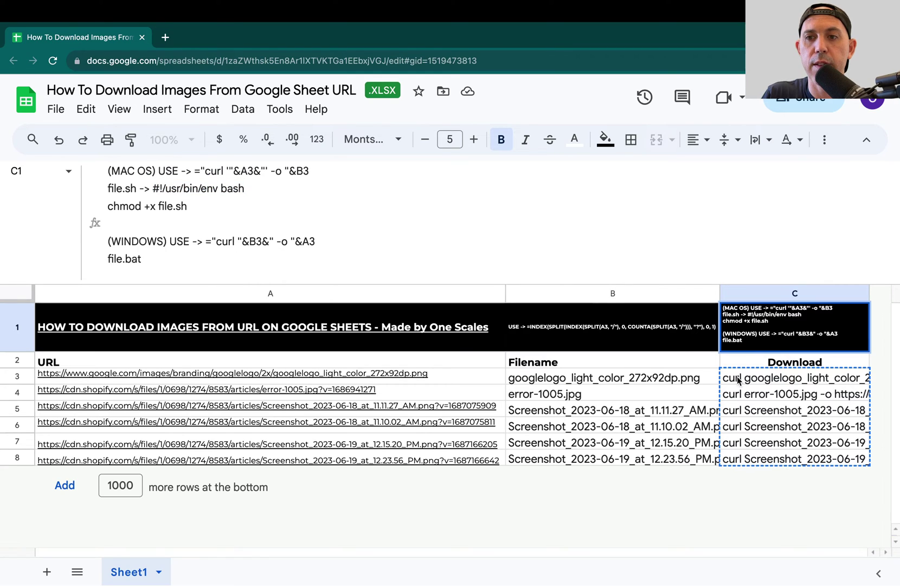
{"action": "left_click_drag", "start_coordinate": [738, 378], "coordinate": [743, 462]}
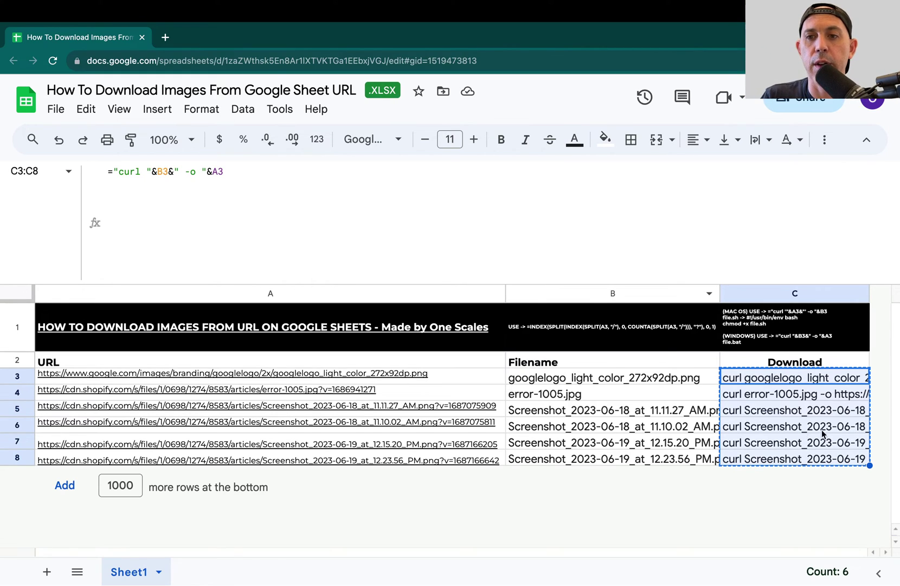
{"action": "left_click", "coordinate": [837, 431]}
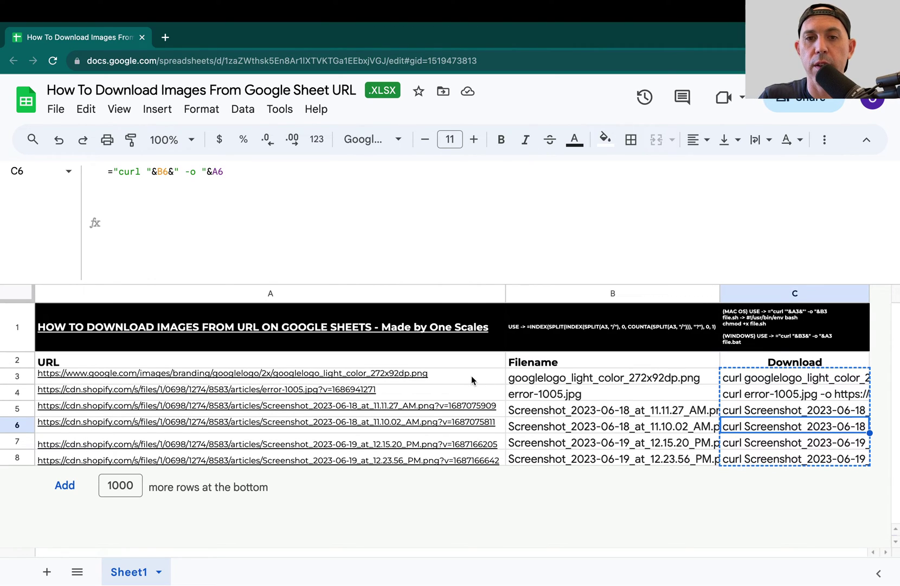
- Shrink the expanded formula bar and review the URL, Filename and Download cells in rows 3–8
{"action": "left_click_drag", "start_coordinate": [471, 376], "coordinate": [470, 460]}
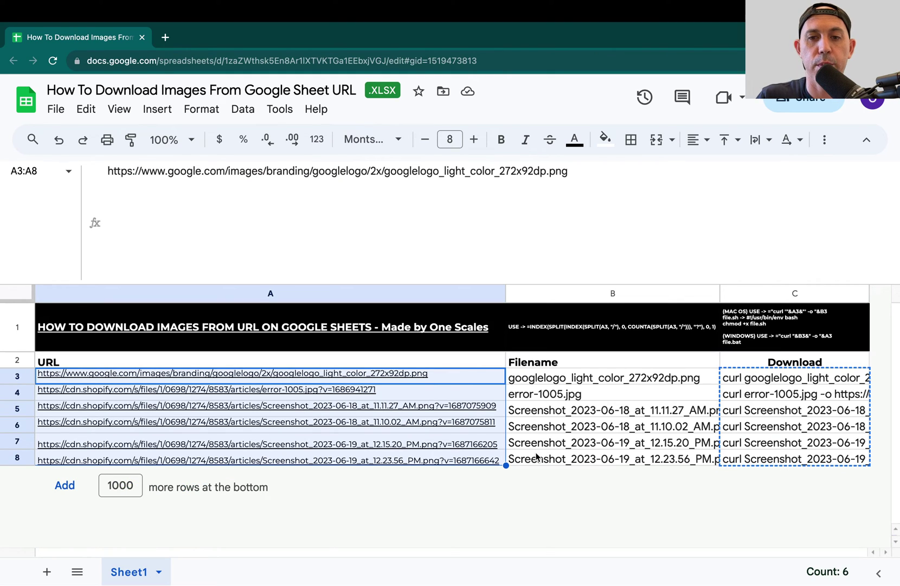
{"action": "left_click", "coordinate": [547, 397]}
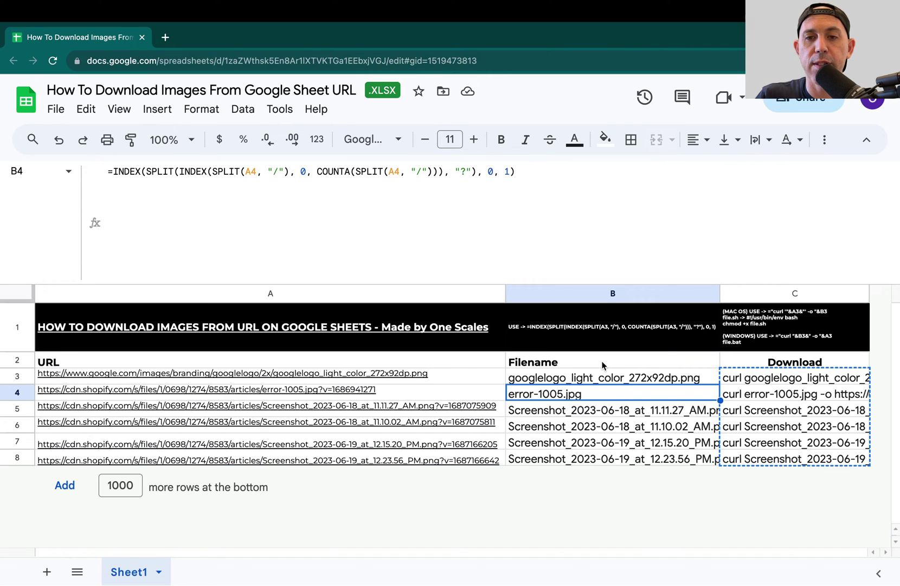
{"action": "left_click_drag", "start_coordinate": [614, 283], "coordinate": [591, 198]}
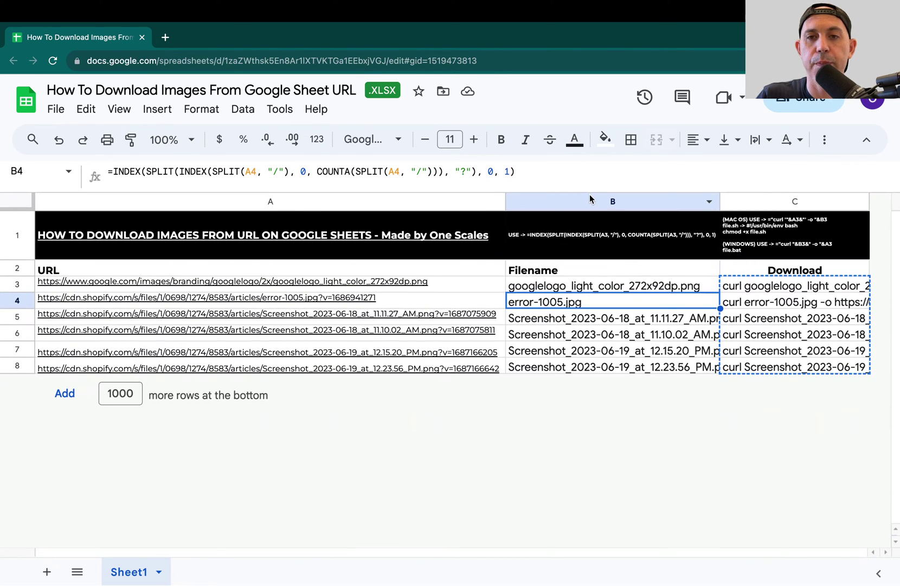
{"action": "left_click", "coordinate": [604, 330]}
{"action": "left_click_drag", "start_coordinate": [613, 289], "coordinate": [608, 368]}
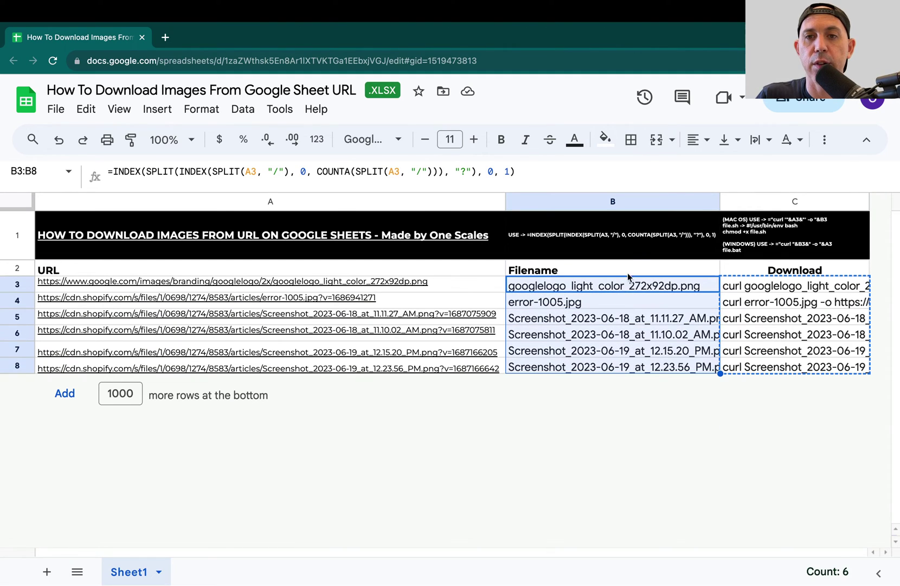
{"action": "left_click_drag", "start_coordinate": [785, 286], "coordinate": [783, 368]}
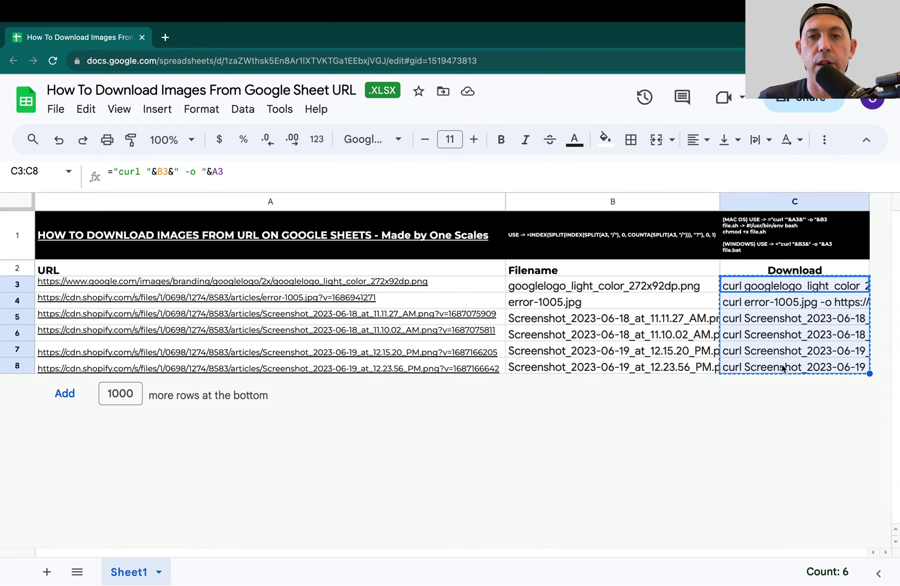